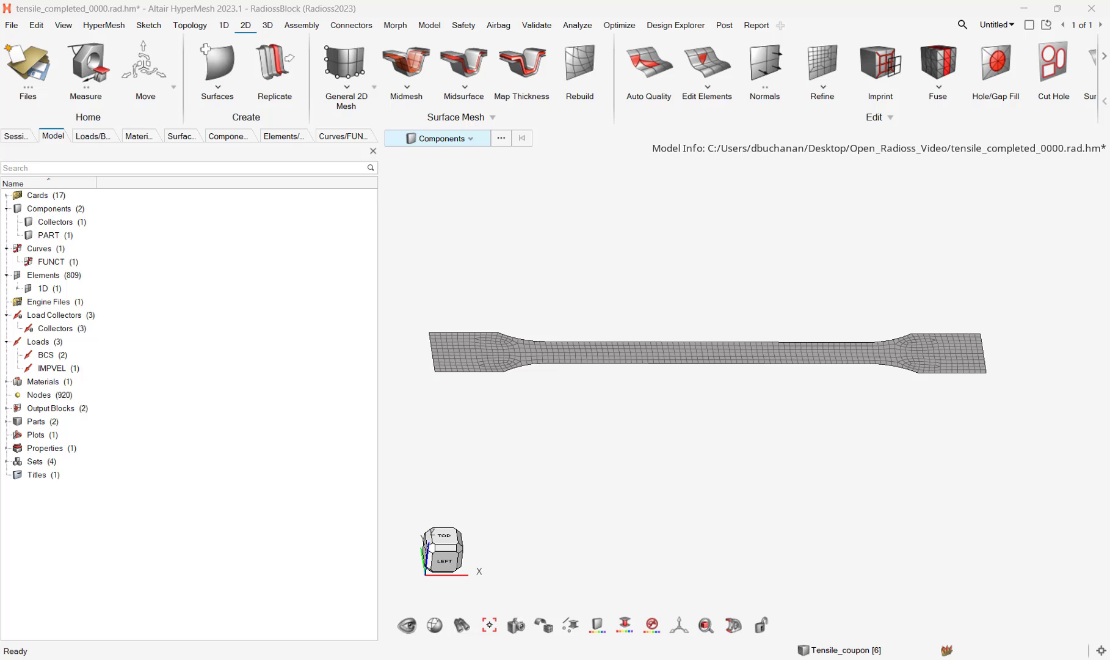
Contour the coupon by minimum element size, lower the threshold to about 1.79, then exit Auto Quality.
click(665, 73)
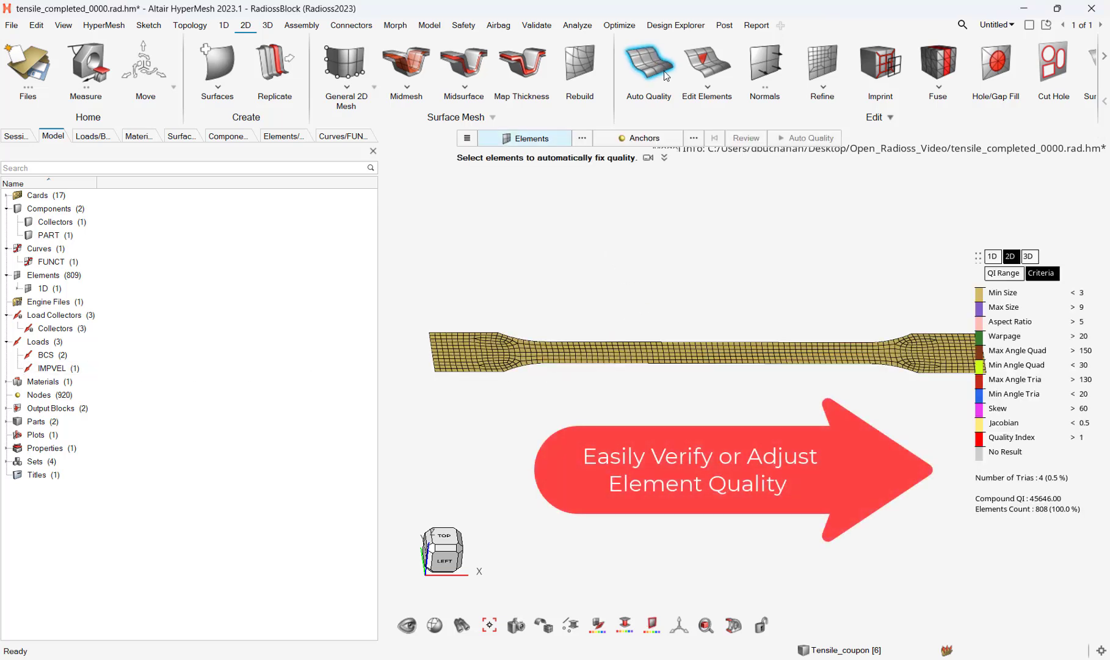
click(1004, 292)
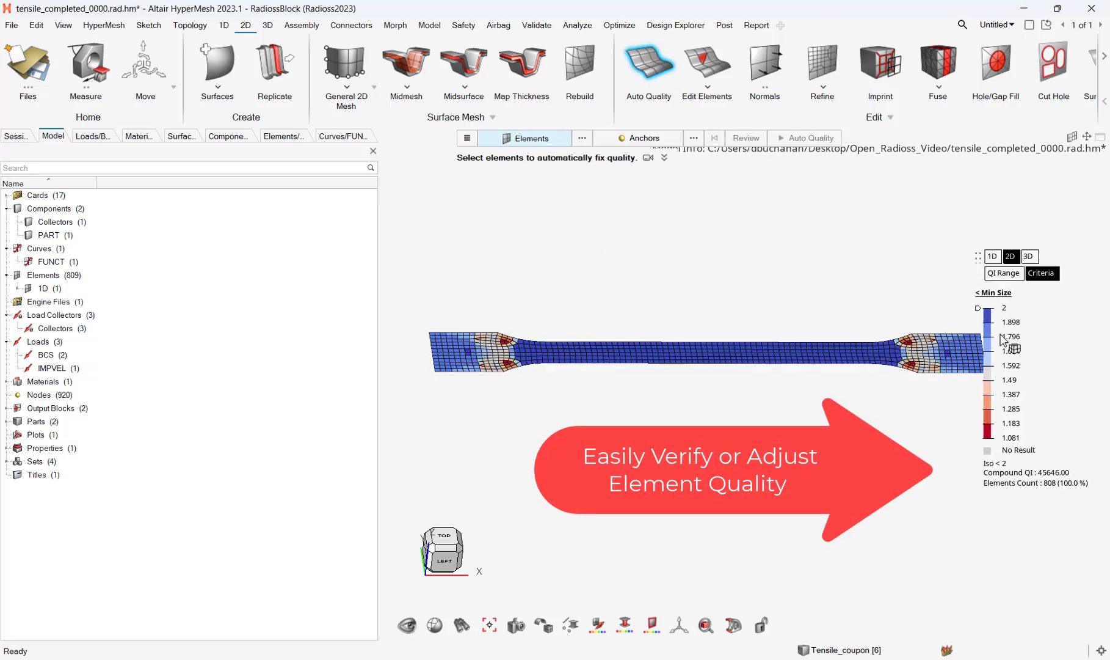
mouse_move(978, 308)
mouse_down()
mouse_move(980, 345)
mouse_move(963, 297)
mouse_up()
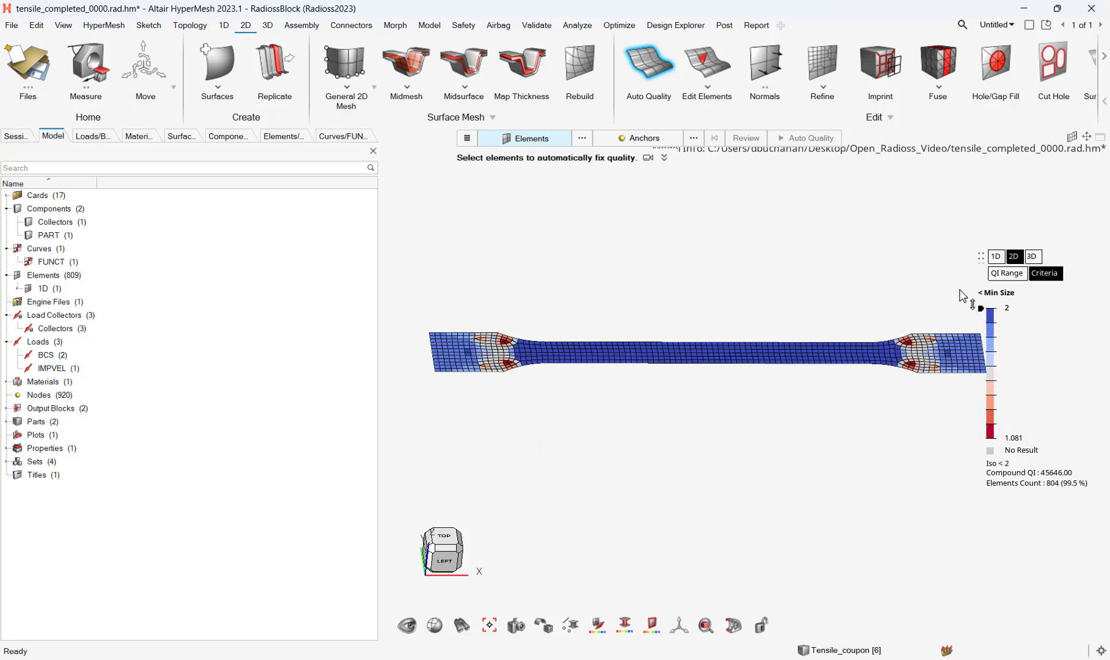
click(662, 70)
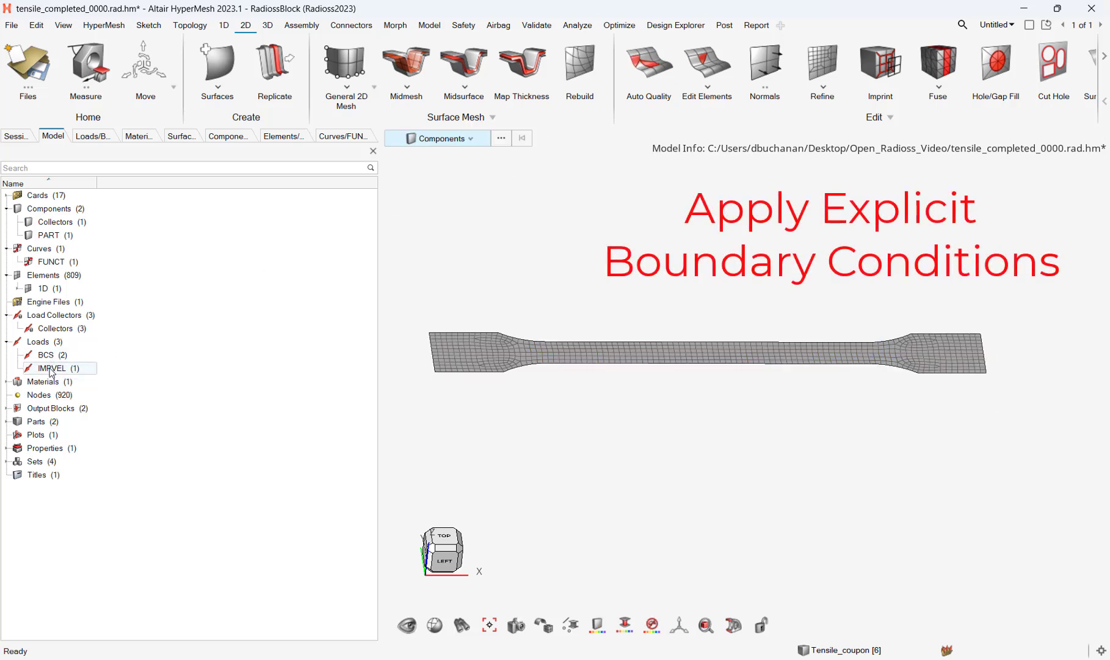
Review the imposed_velocity load's X-direction velocity settings under IMPVEL.
double_click(52, 368)
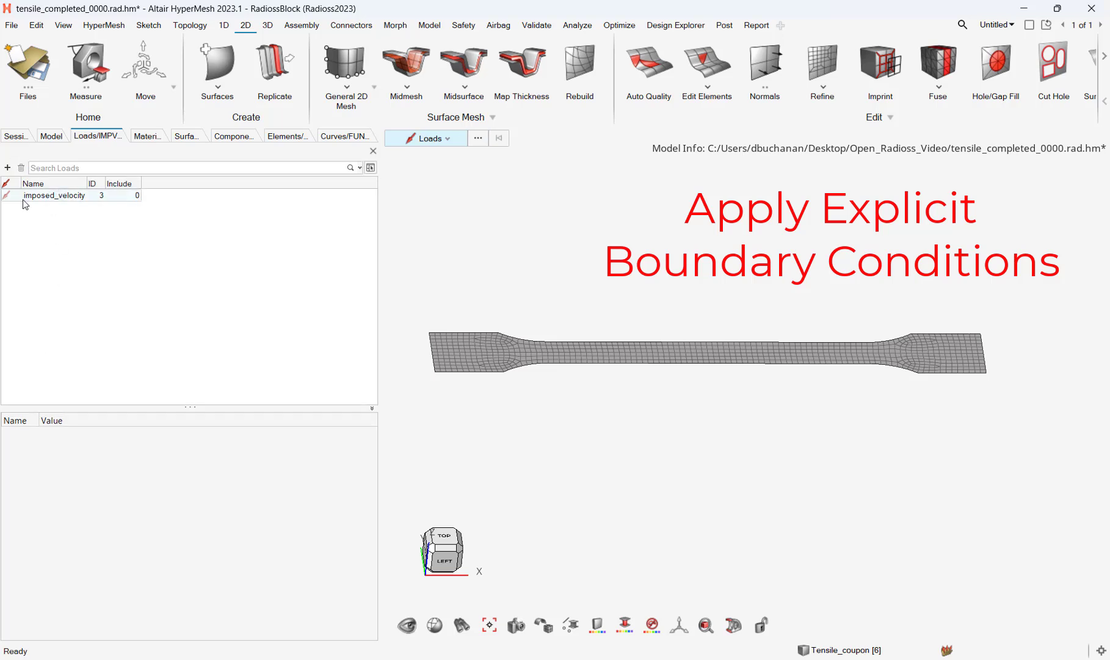
click(69, 199)
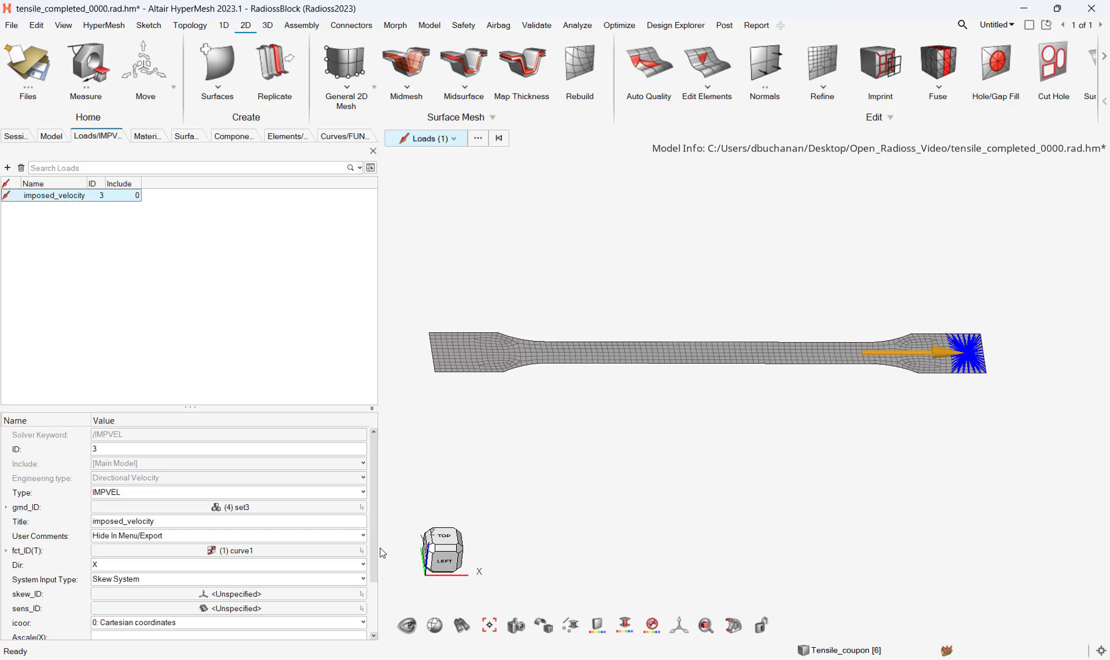
scroll(380, 558, down, 3)
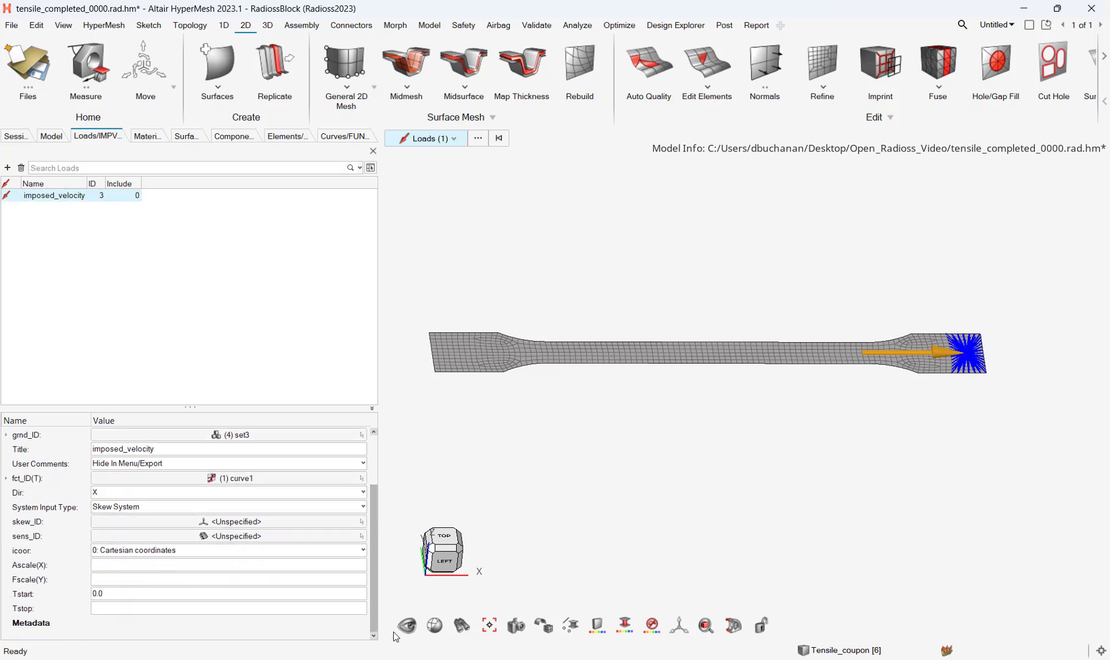
Open the Aluminium MAT/LAW2_PLAS_JOHNS material definition from the Materials list.
click(51, 136)
click(51, 261)
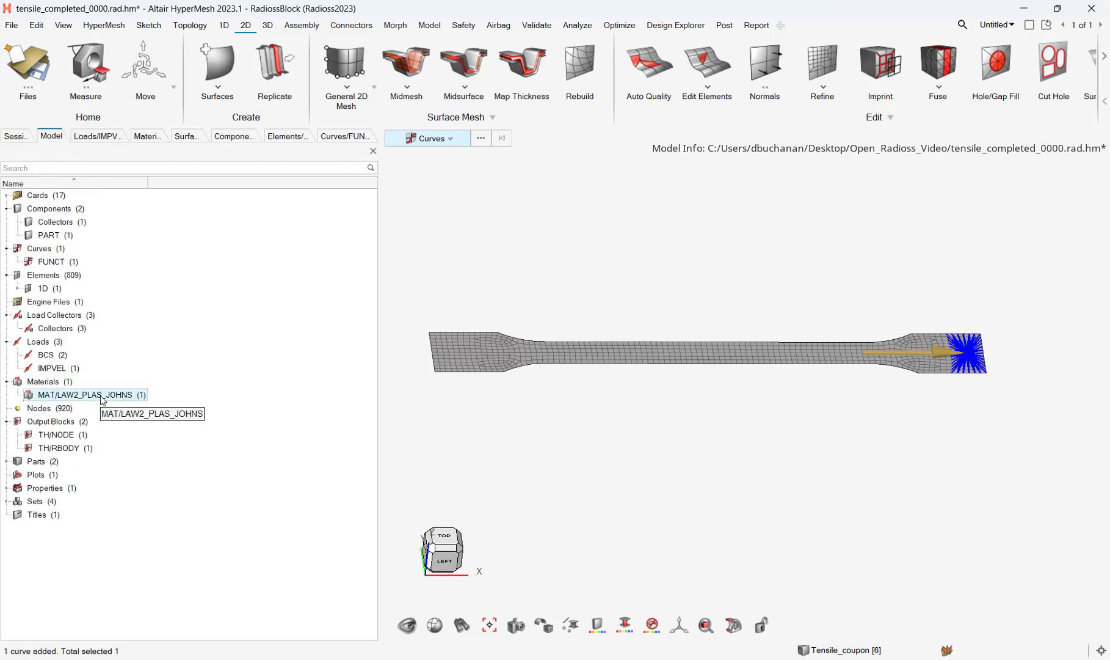
double_click(96, 394)
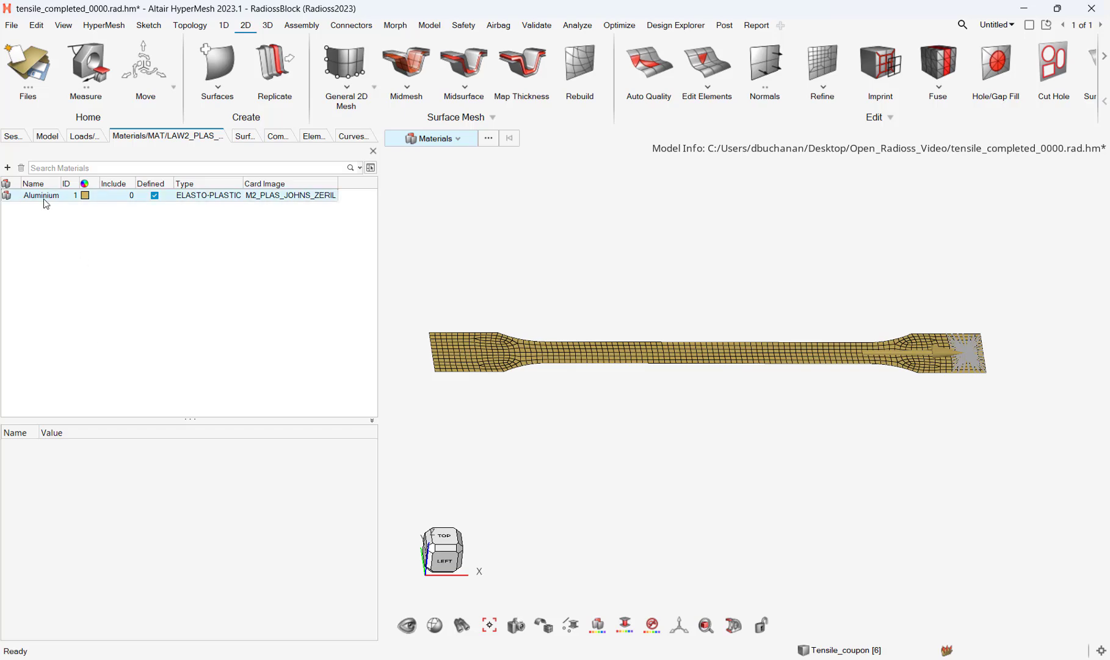
Export the model as a Radioss Block solver deck named tensile_completed_0000_OR.
click(43, 195)
scroll(210, 476, down, 5)
click(47, 136)
click(11, 25)
mouse_move(88, 258)
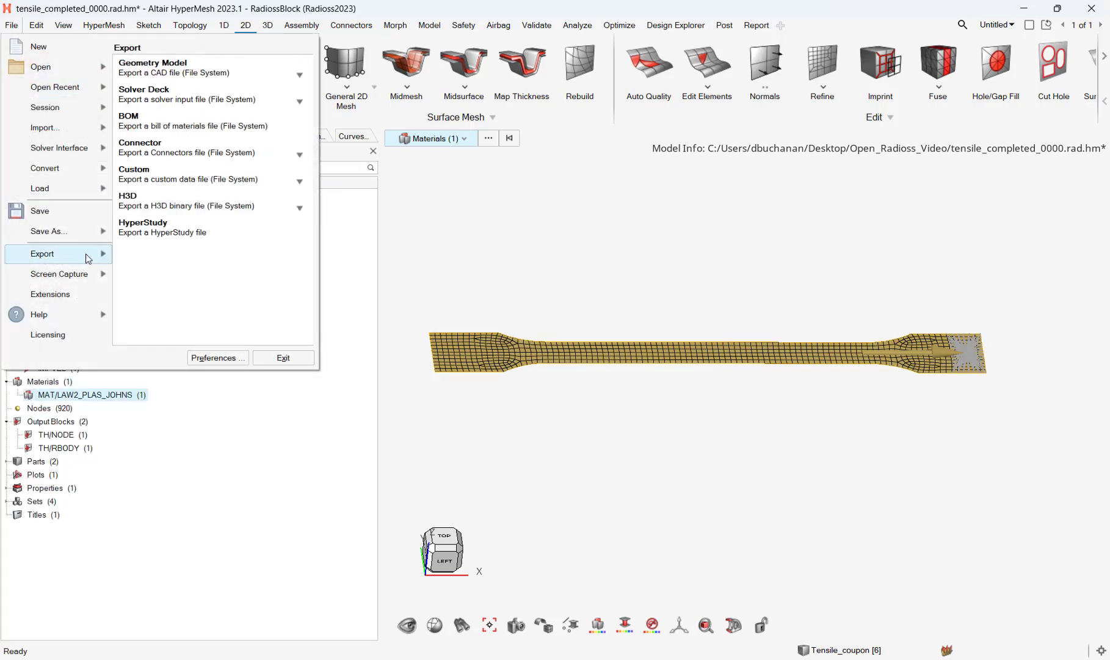
click(177, 107)
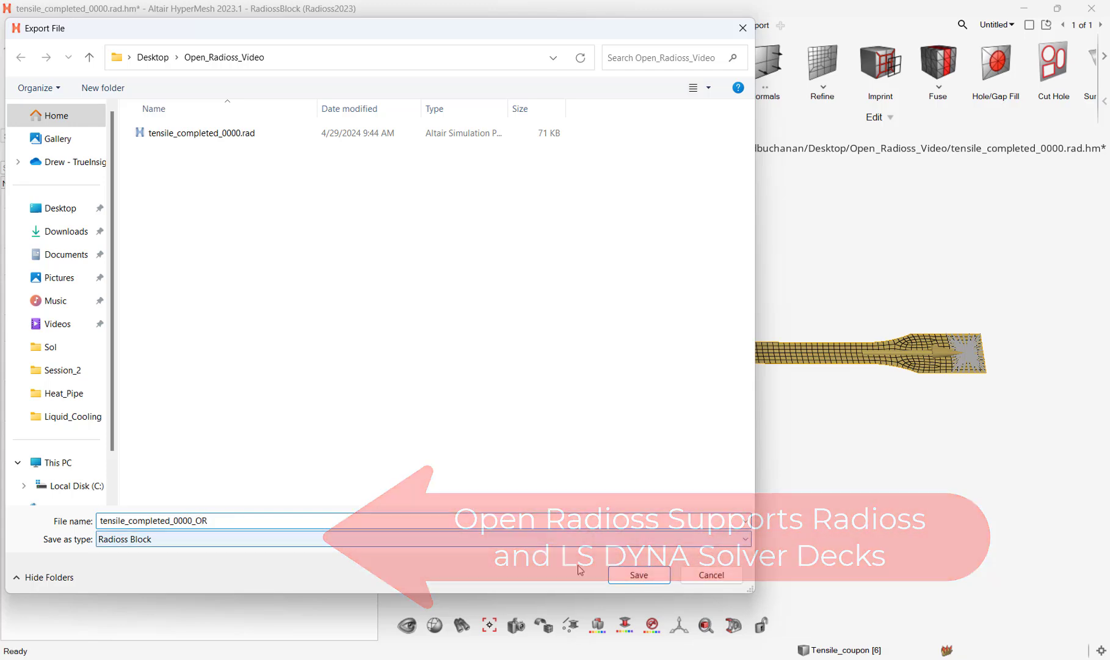
click(638, 575)
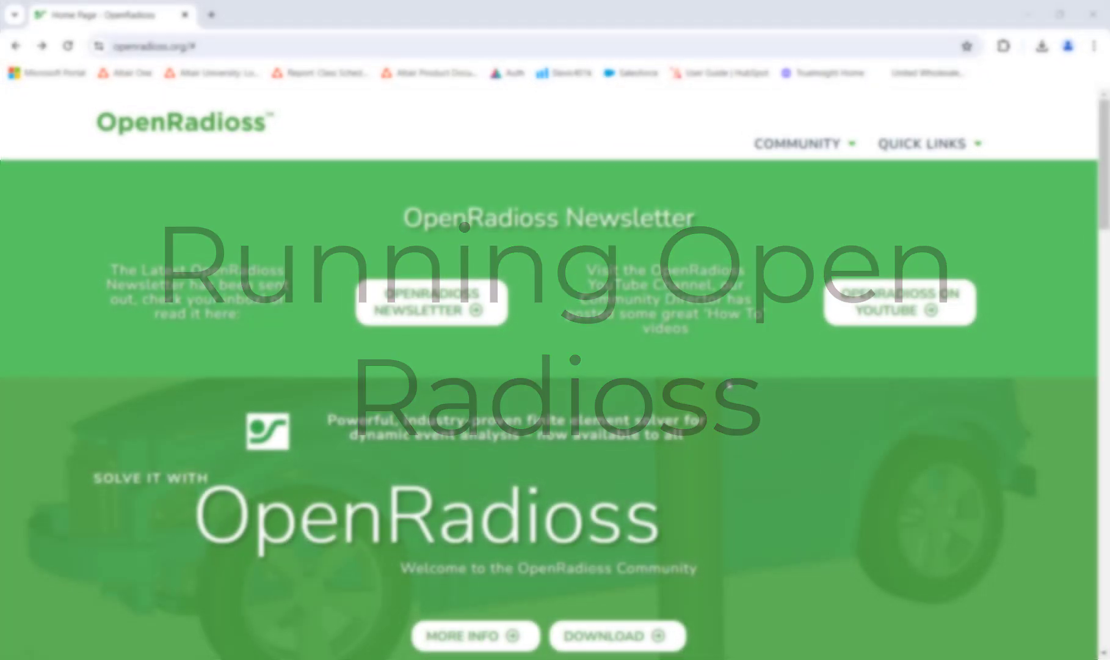
Scroll the openradioss.org home page and go to the Example Models page.
scroll(727, 380, down, 8)
scroll(726, 384, down, 8)
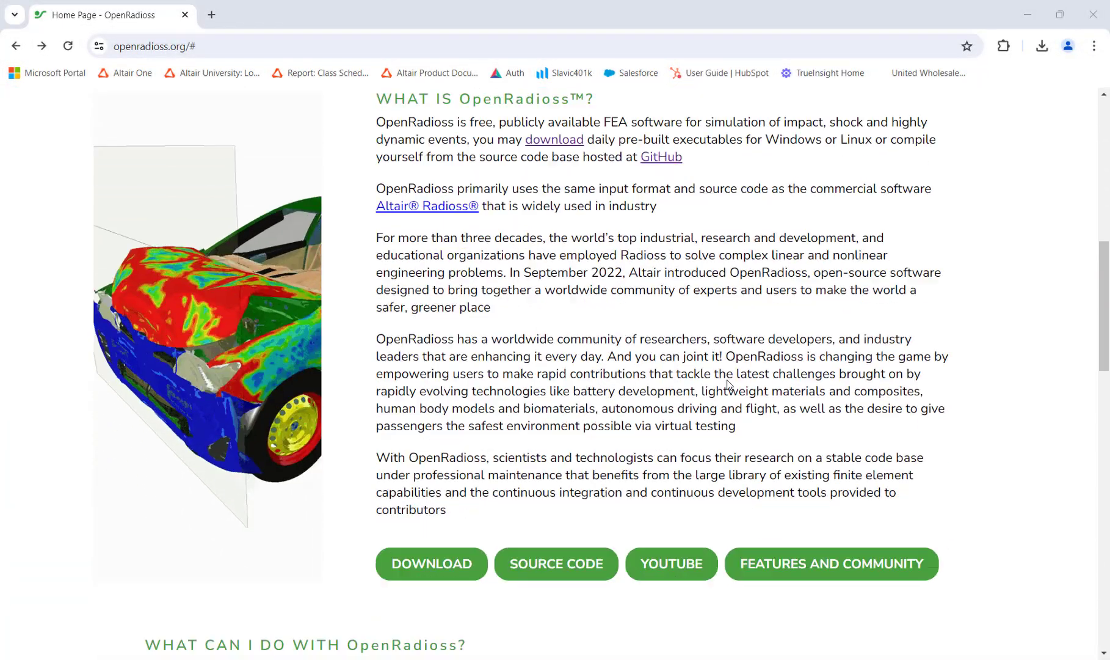
scroll(728, 384, down, 8)
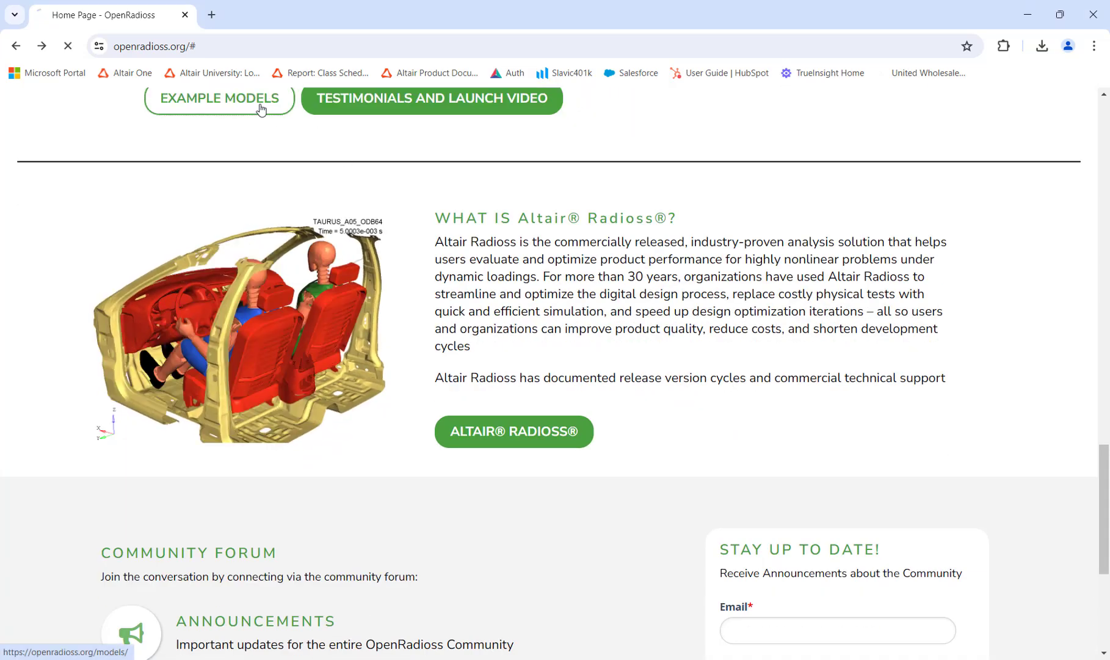
click(220, 98)
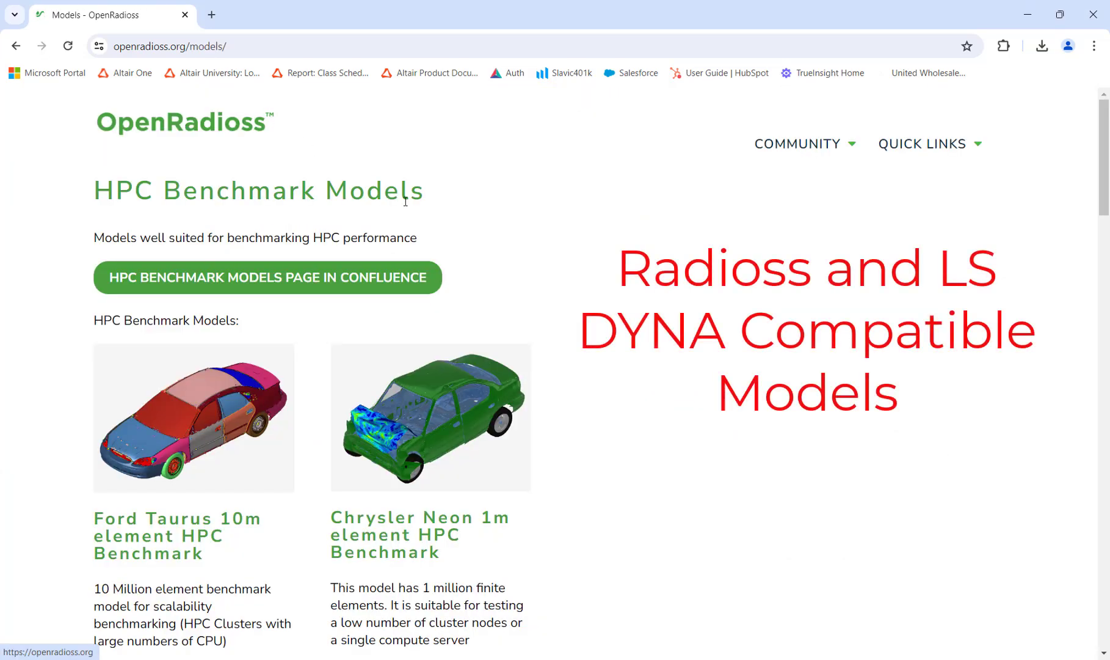
Browse the HPC benchmark model cards, such as Ford Taurus and Chrysler Neon, then return to the top.
scroll(659, 382, down, 3)
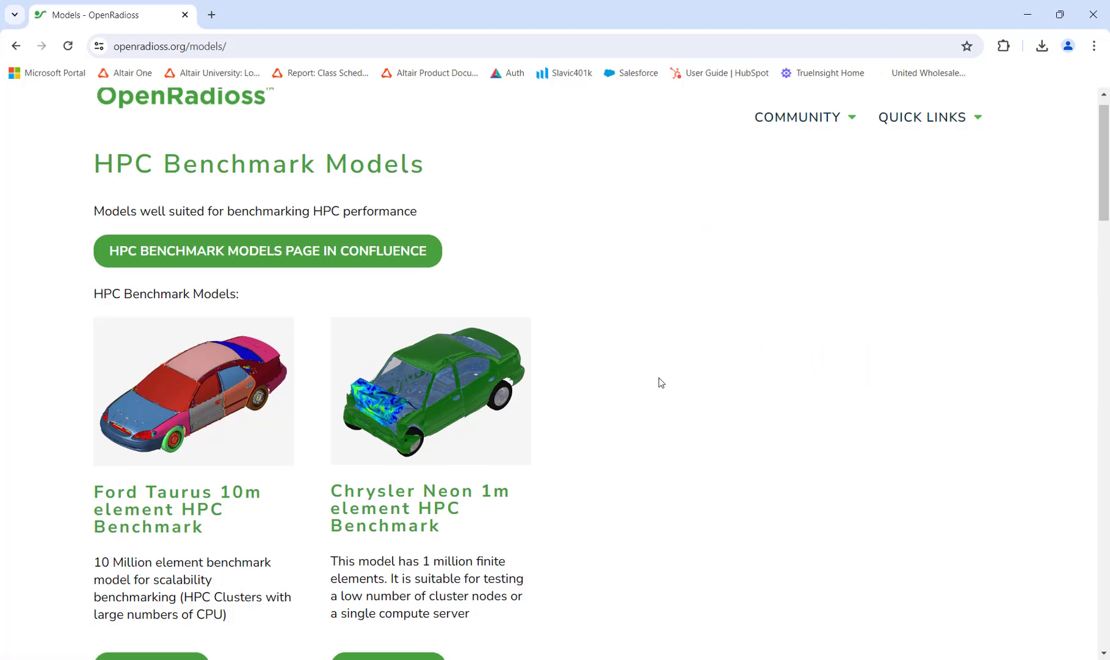
scroll(659, 382, down, 8)
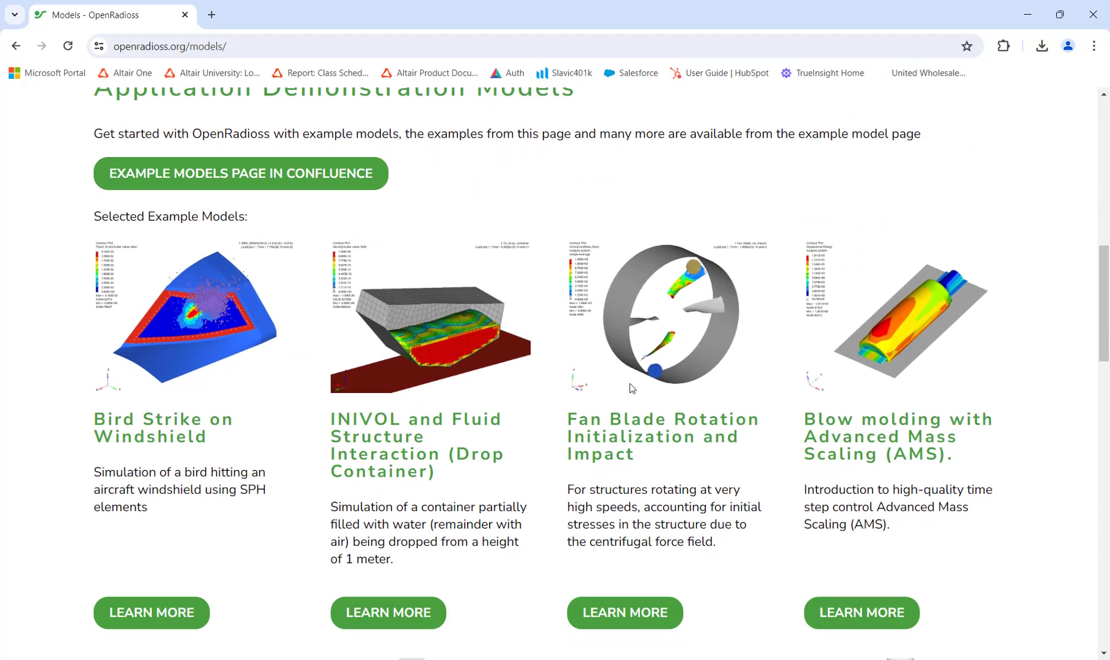
scroll(633, 387, down, 5)
drag(751, 438, 567, 438)
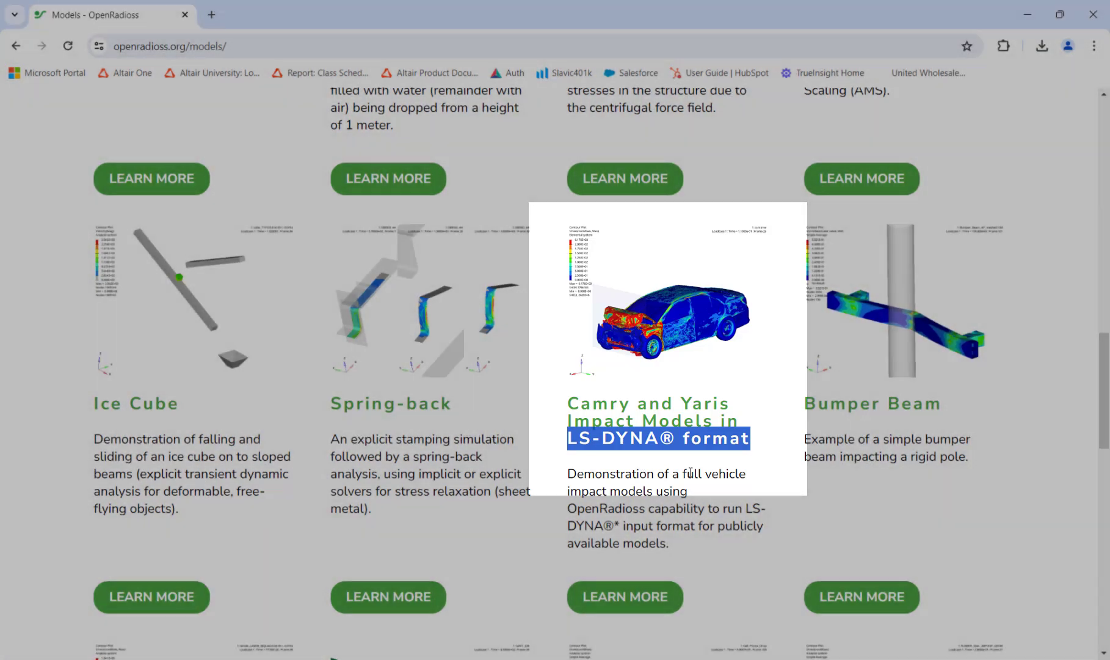
click(690, 472)
scroll(671, 467, down, 5)
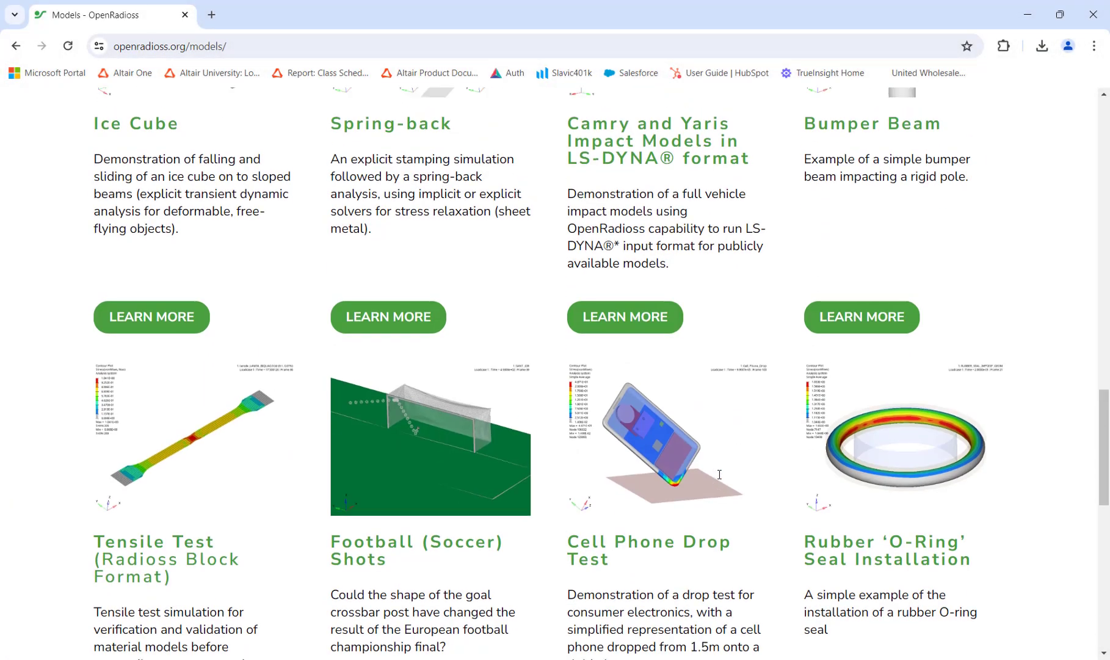
scroll(656, 468, up, 15)
scroll(672, 455, up, 7)
Check the OpenRadioss GitHub release downloads, then return to the Models page's Quick Links.
mouse_move(925, 153)
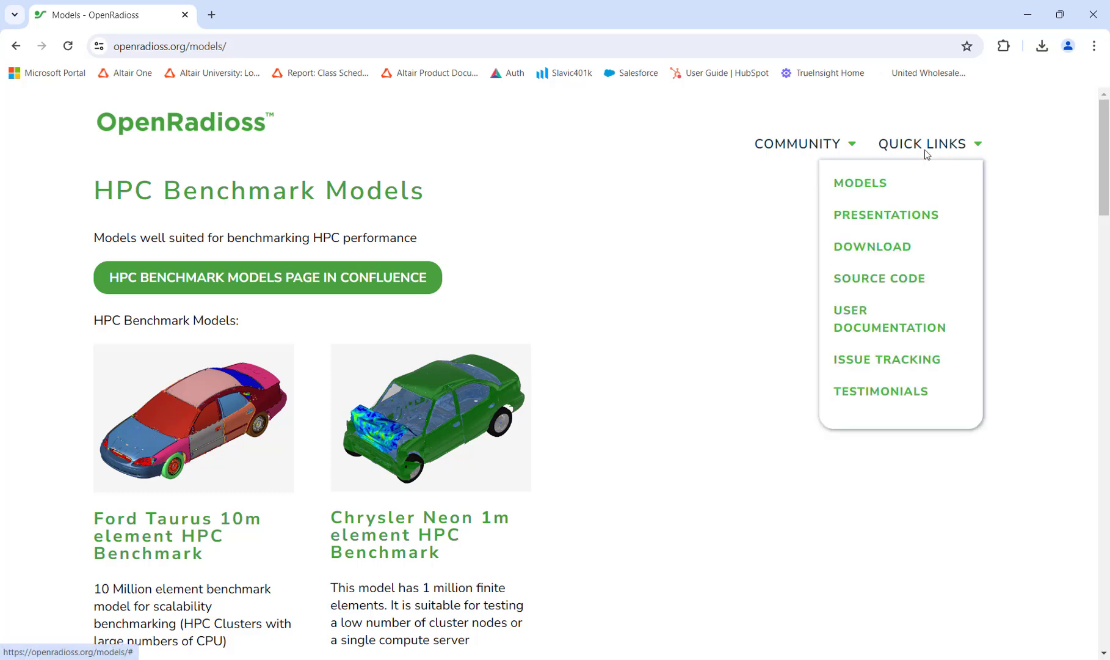
click(893, 254)
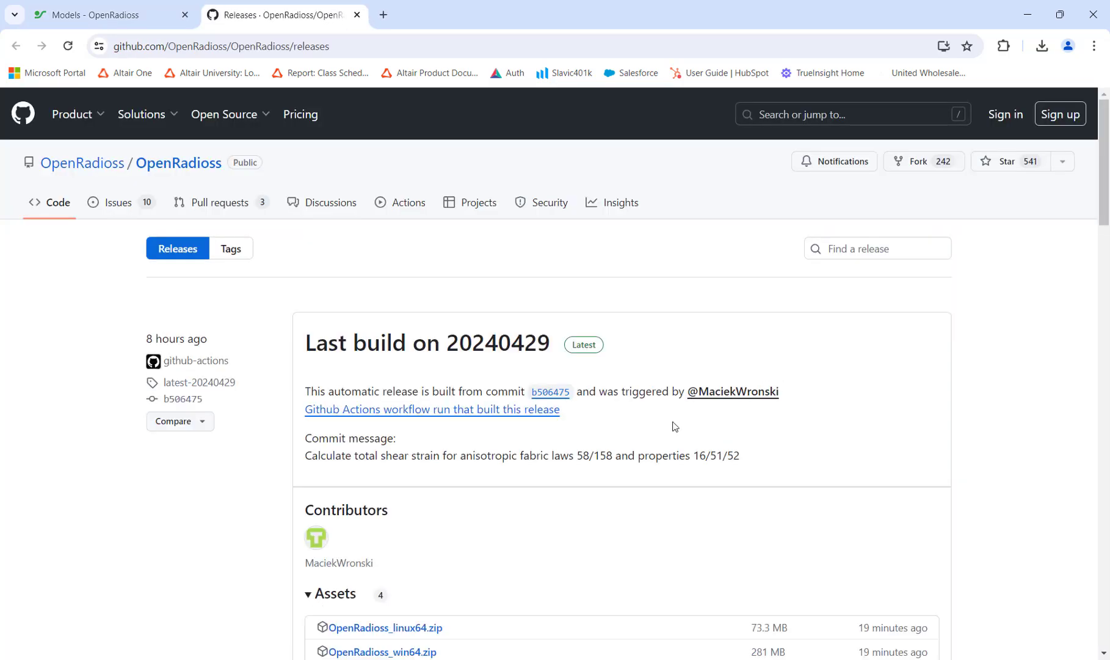
scroll(668, 425, down, 3)
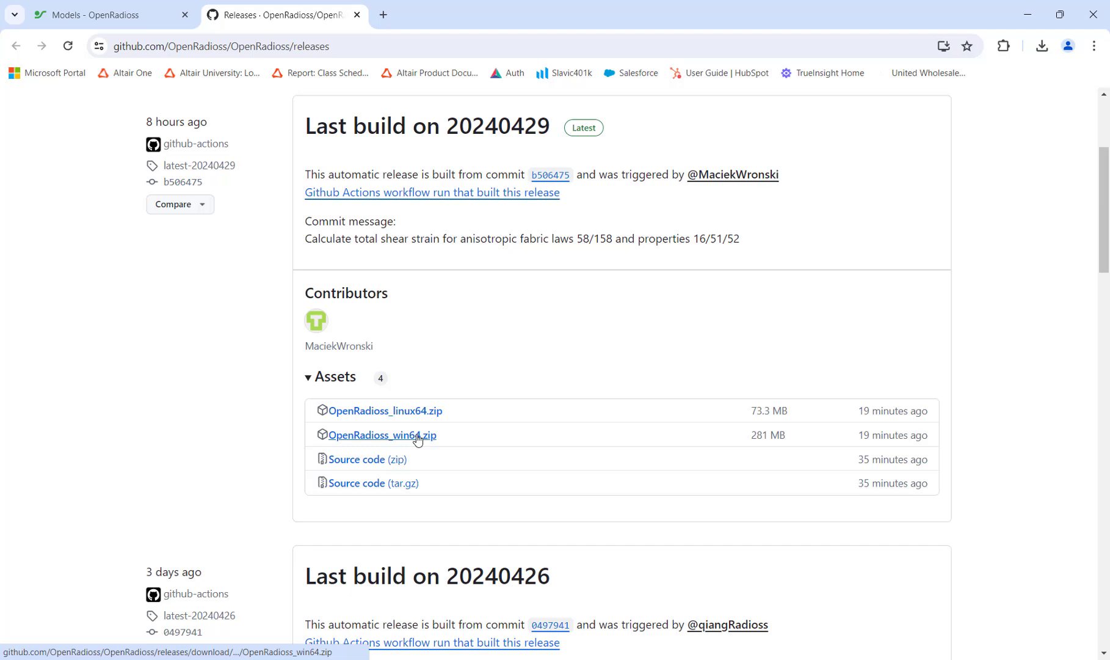
scroll(776, 308, up, 5)
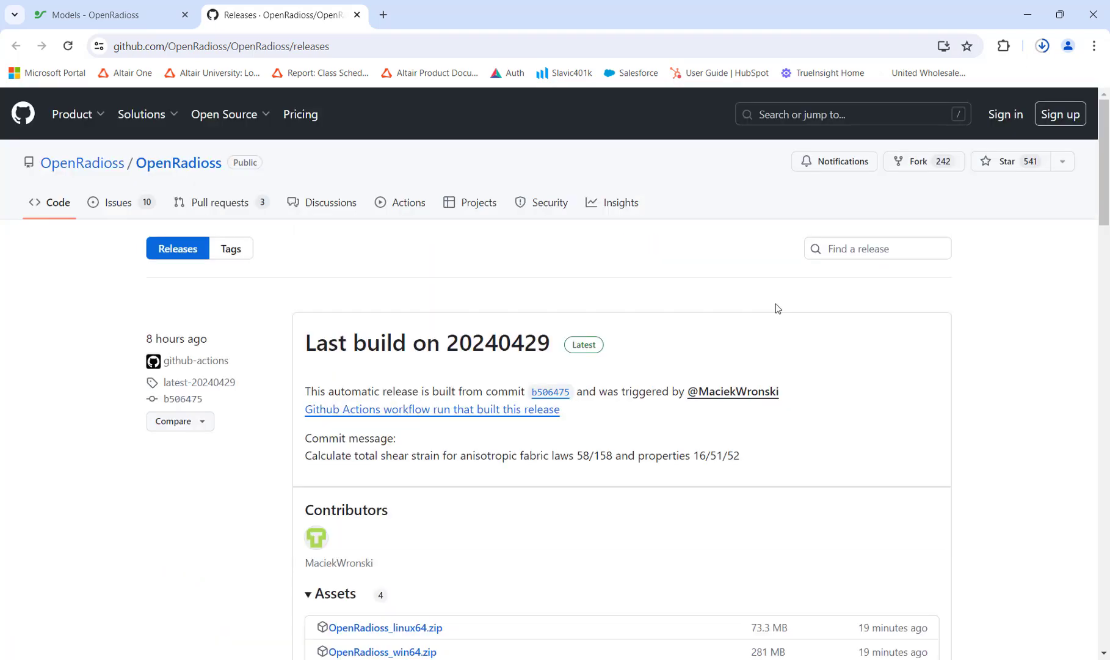
click(105, 13)
mouse_move(954, 148)
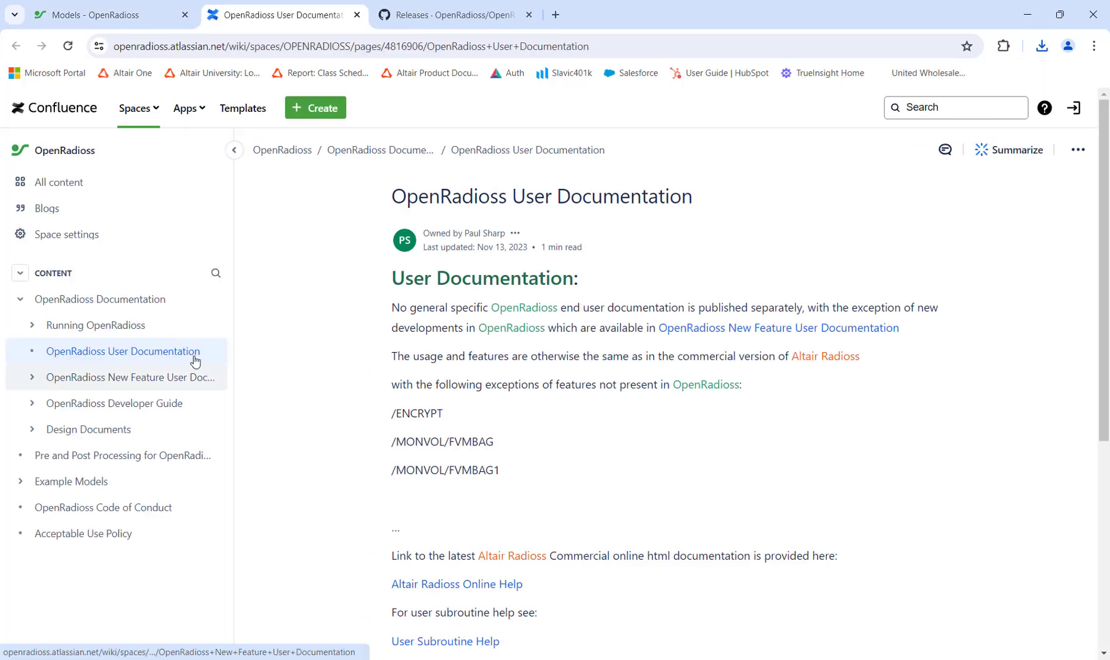
Go to Running OpenRadioss and its 'Python/tk guis for running OpenRadioss' page.
click(76, 330)
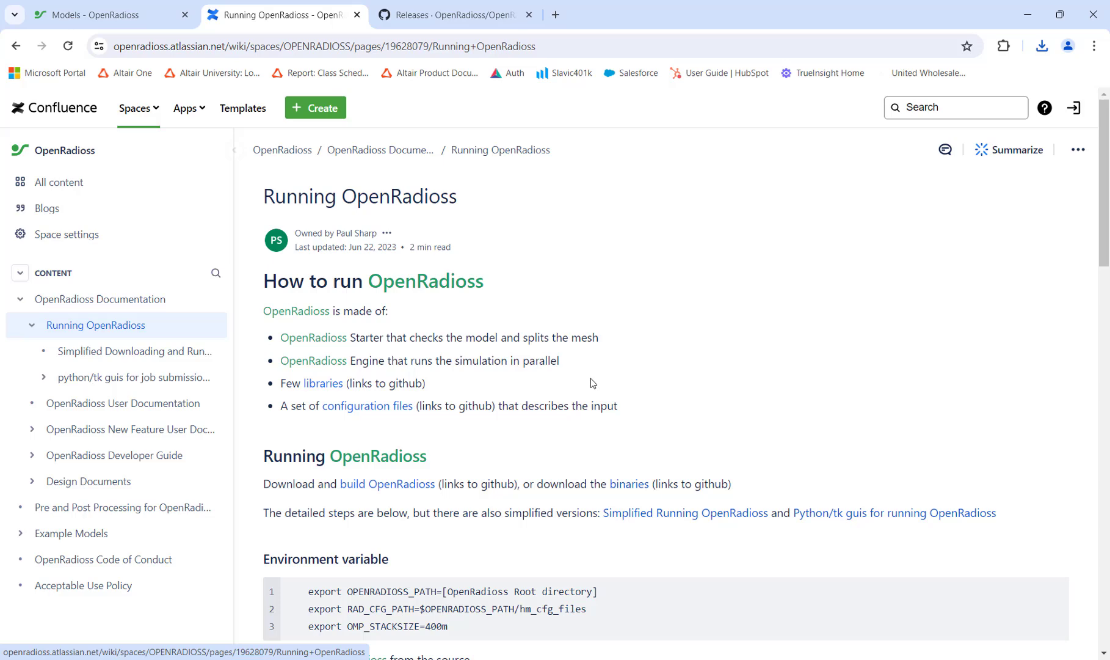
scroll(591, 384, down, 6)
scroll(741, 469, up, 6)
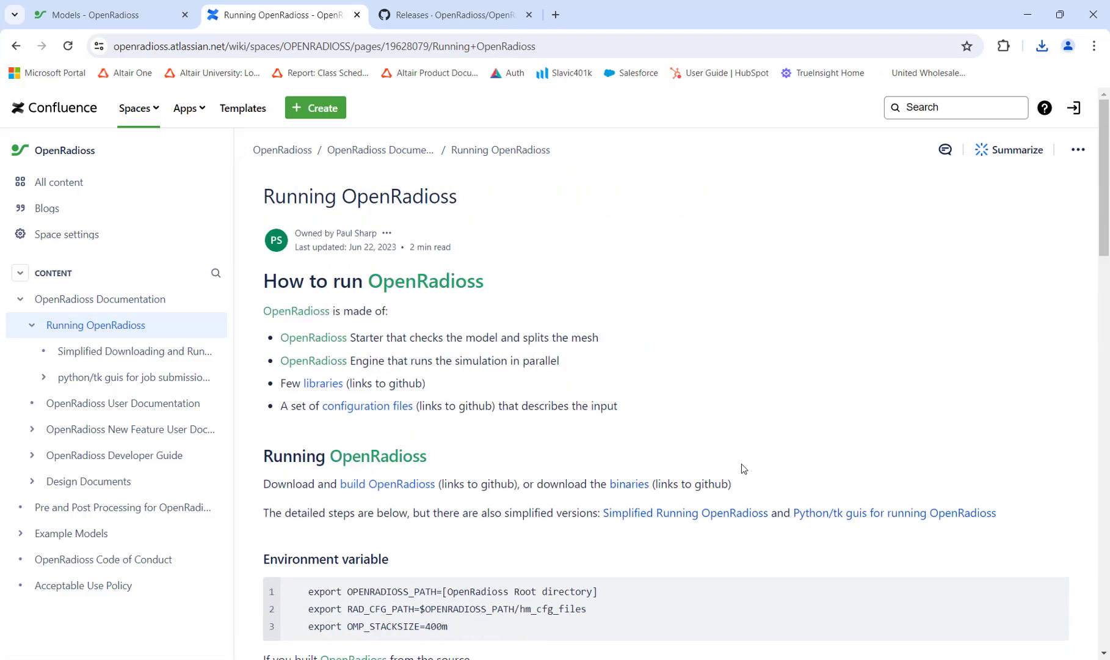
click(891, 514)
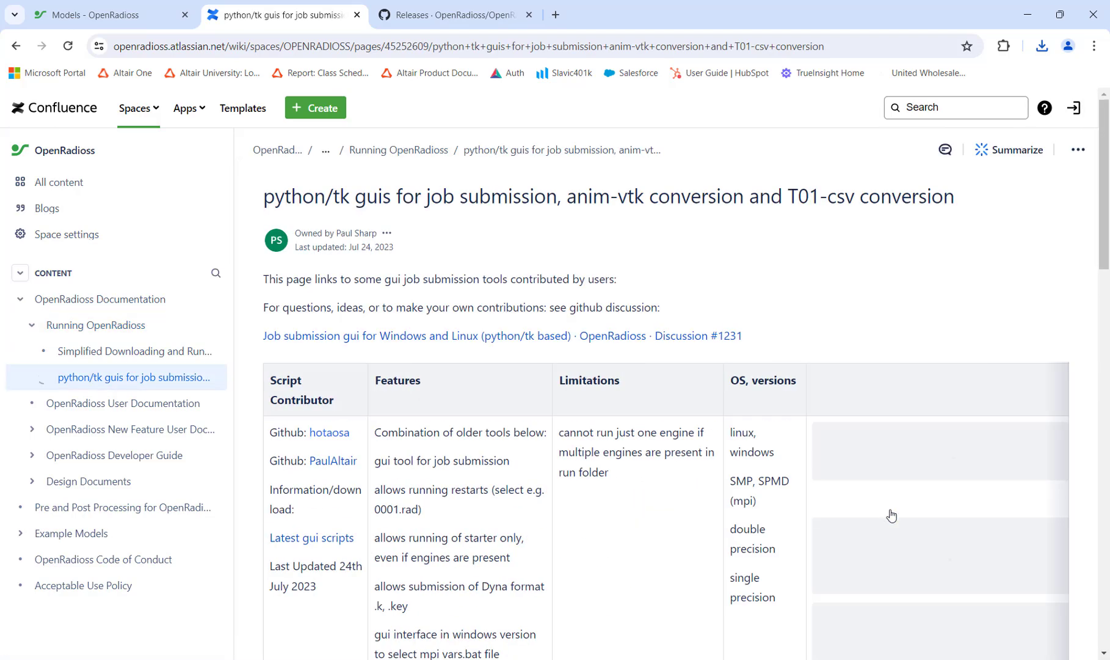
Open 'Latest gui scripts' and locate the Windows gui scripts zip (8.4MB) download.
scroll(604, 469, down, 1)
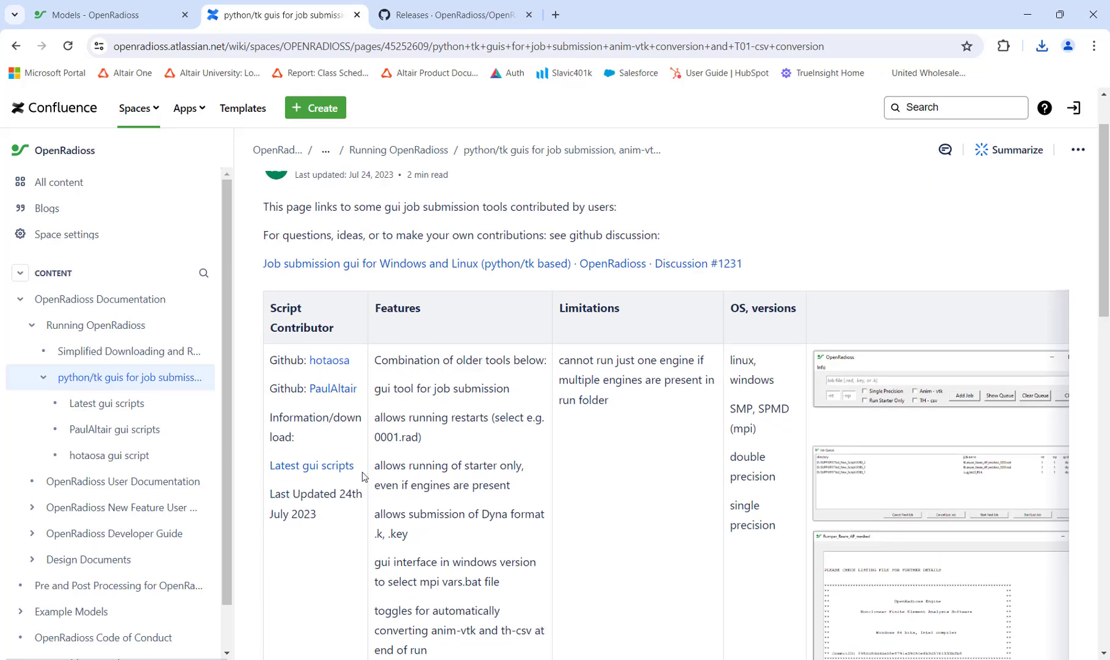
click(326, 466)
scroll(605, 464, down, 2)
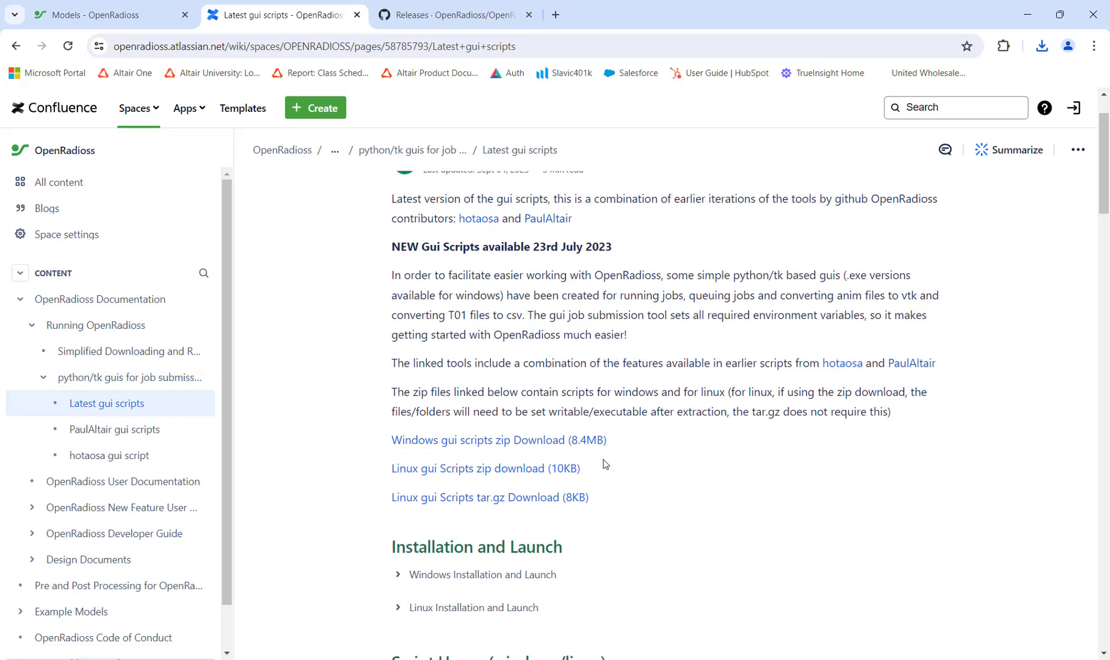
scroll(605, 464, down, 15)
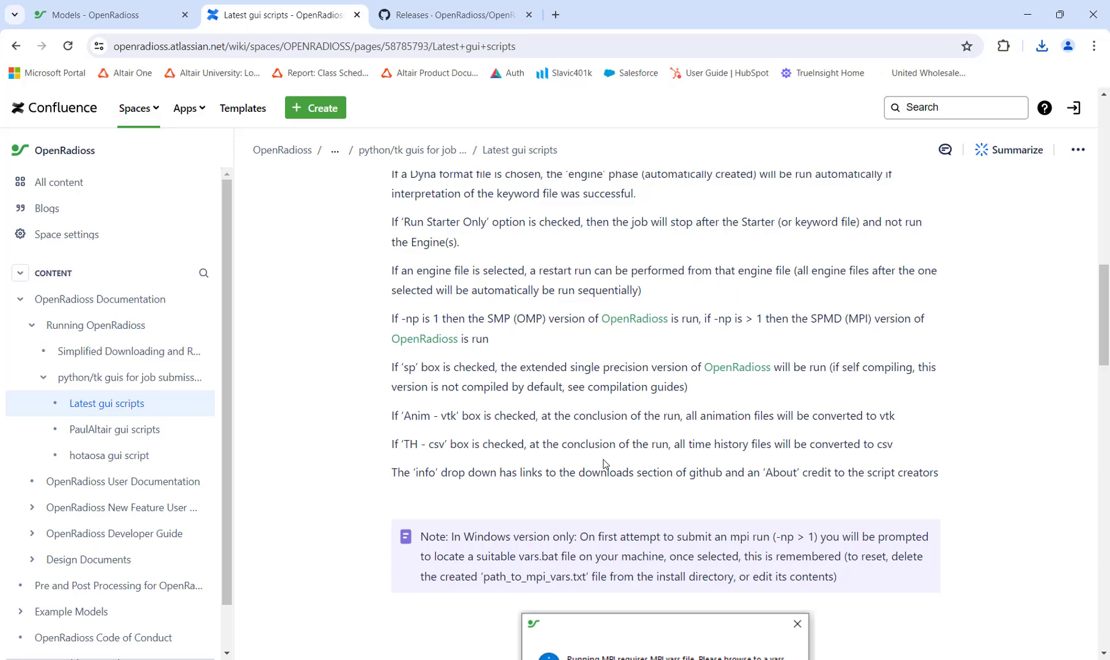
scroll(605, 463, up, 10)
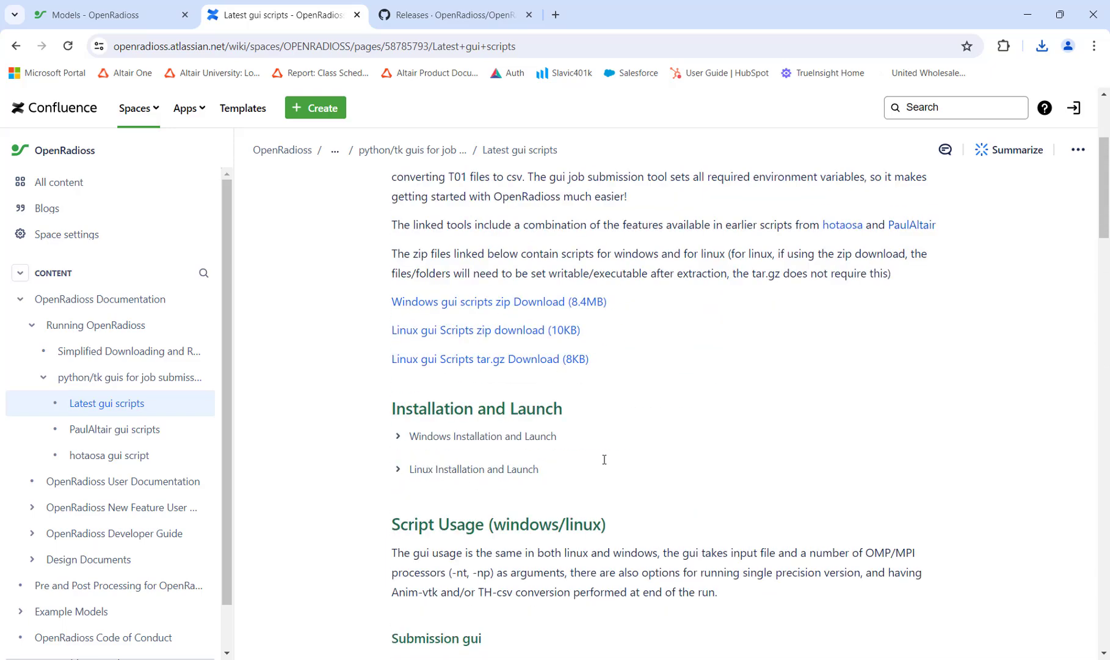
scroll(605, 459, up, 2)
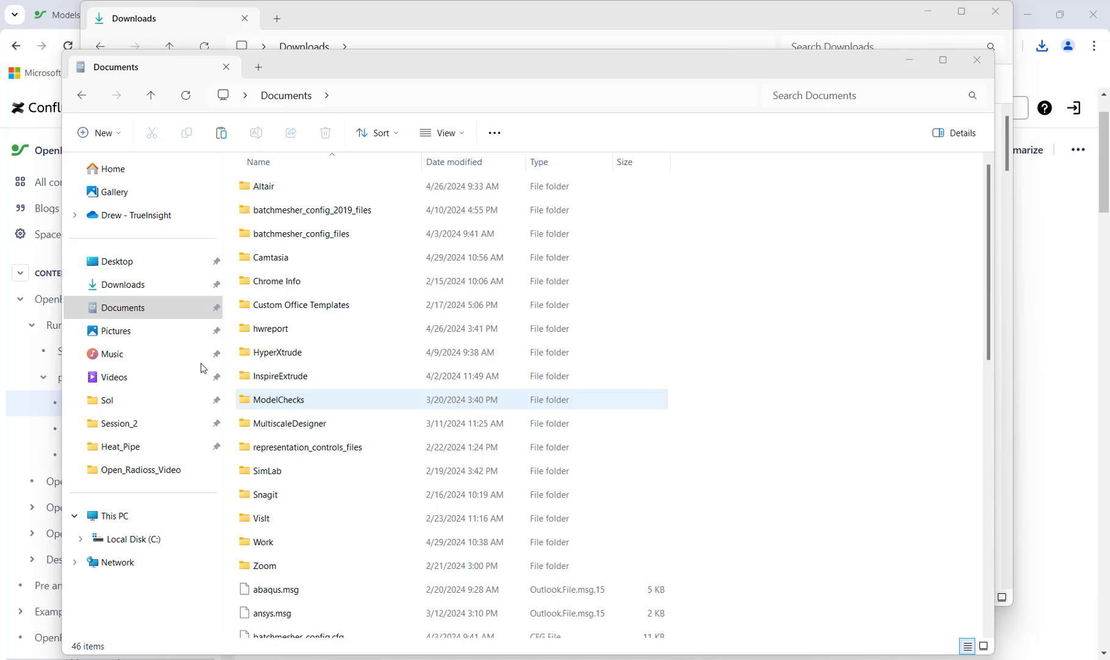
Create an Open_Radioss folder in Documents and paste the OpenRadioss_win64 and win_scripts_mk3 (1) zips into it.
right_click(725, 326)
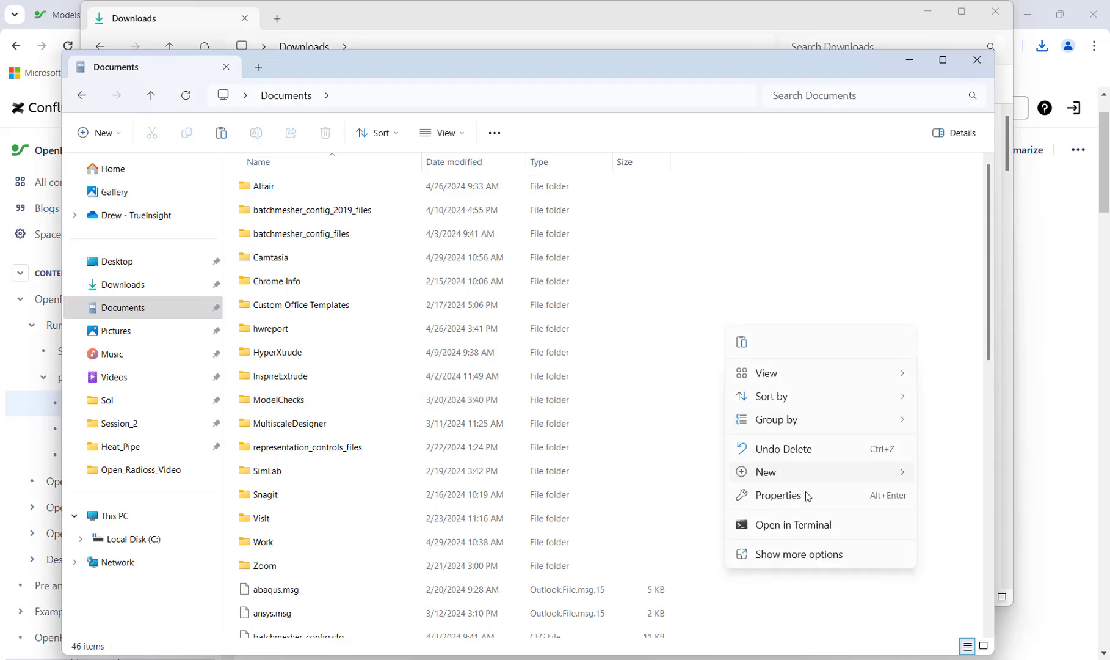
mouse_move(809, 476)
click(963, 199)
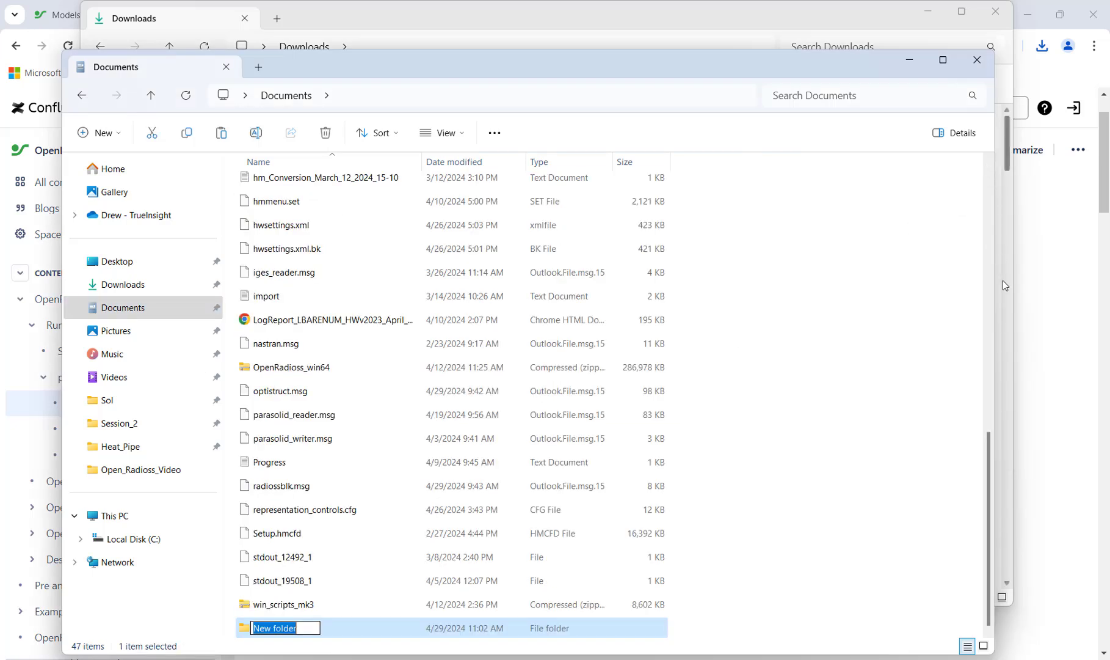
text(Open_Radioss)
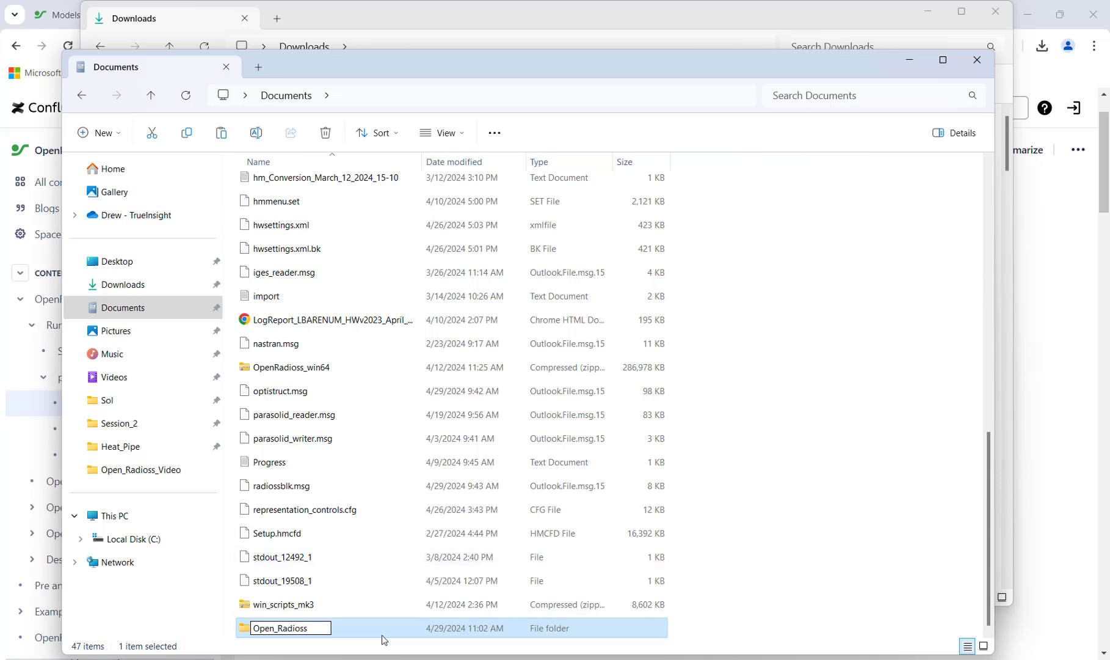
key(Return)
double_click(371, 626)
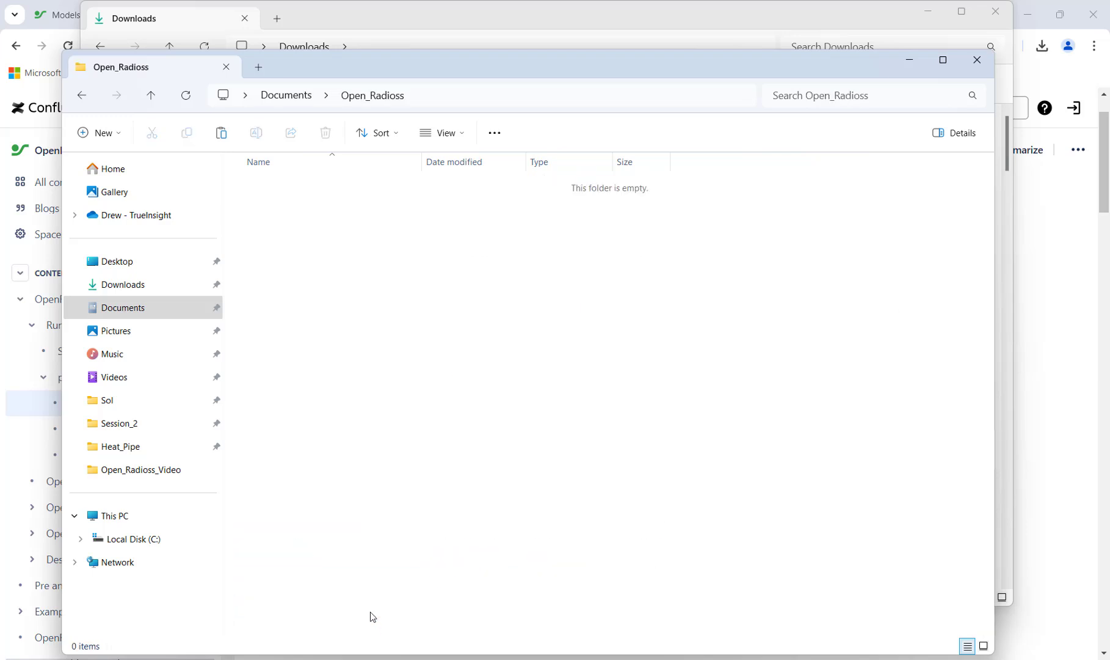
key(ctrl+v)
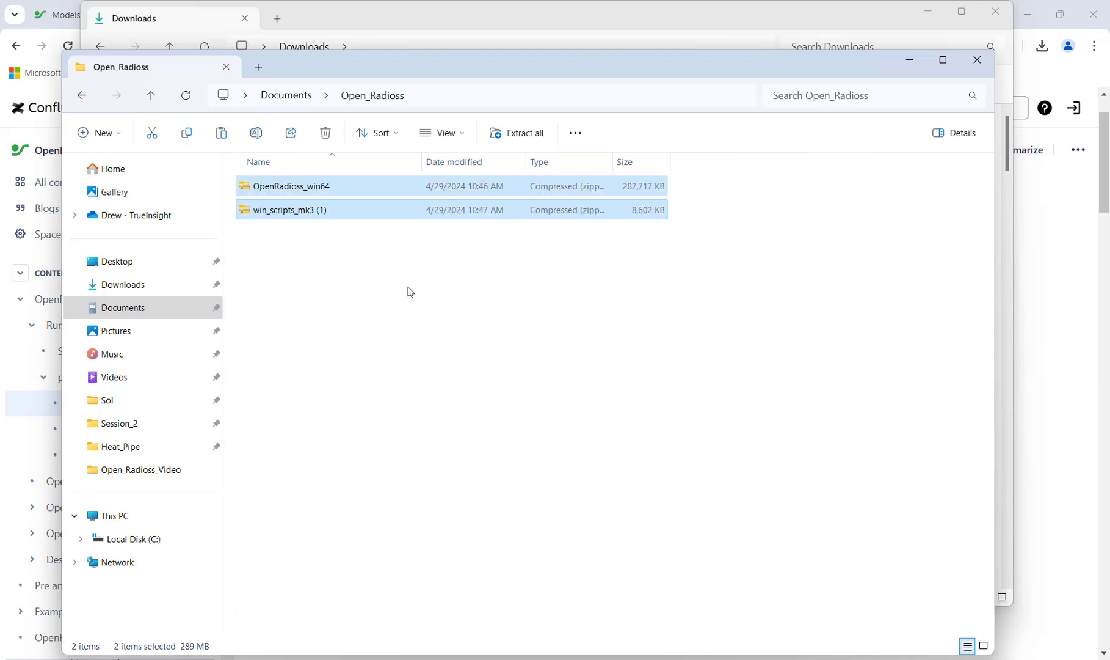
click(413, 307)
Extract OpenRadioss_win64.zip with 7-Zip into an OpenRadioss_win64 folder.
click(338, 188)
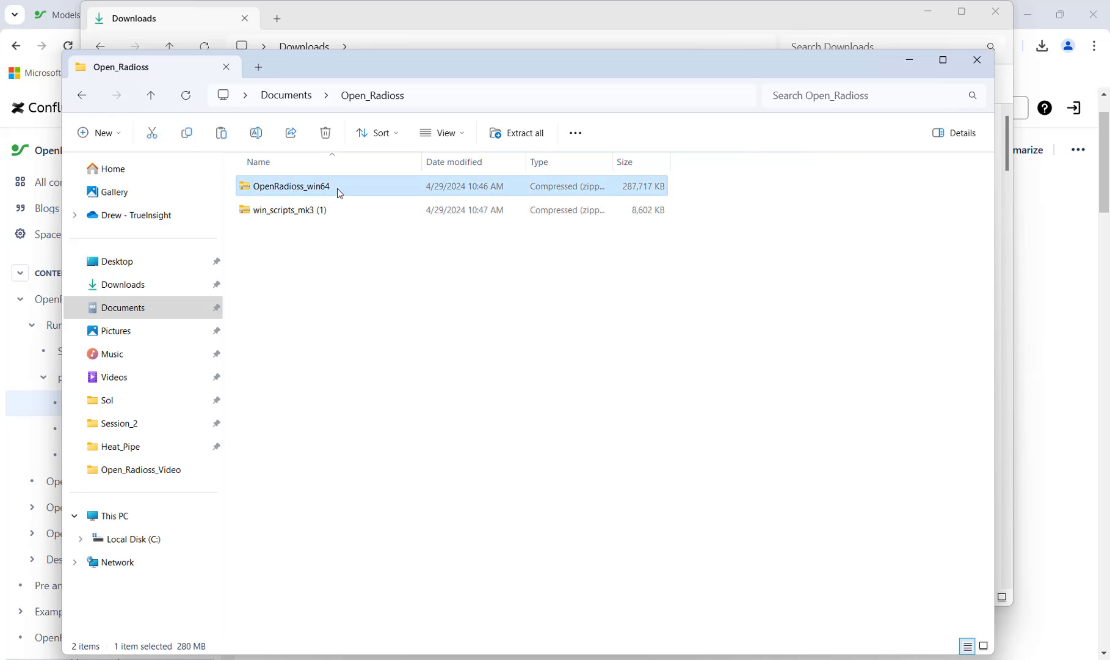
right_click(318, 187)
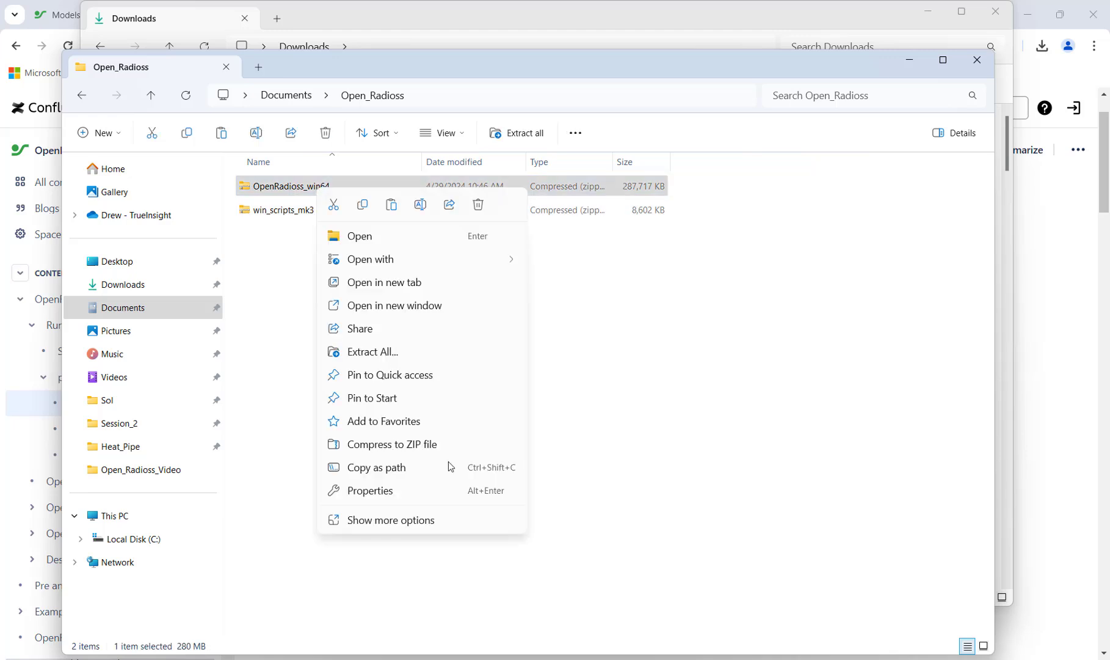
click(435, 520)
mouse_move(354, 301)
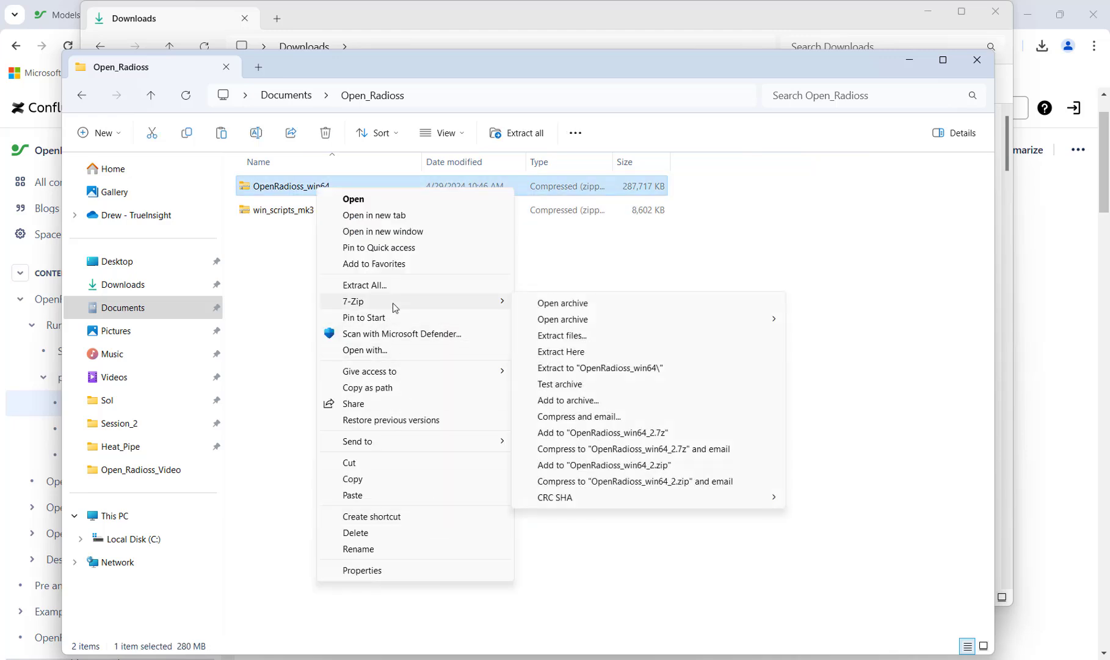
click(594, 340)
click(540, 427)
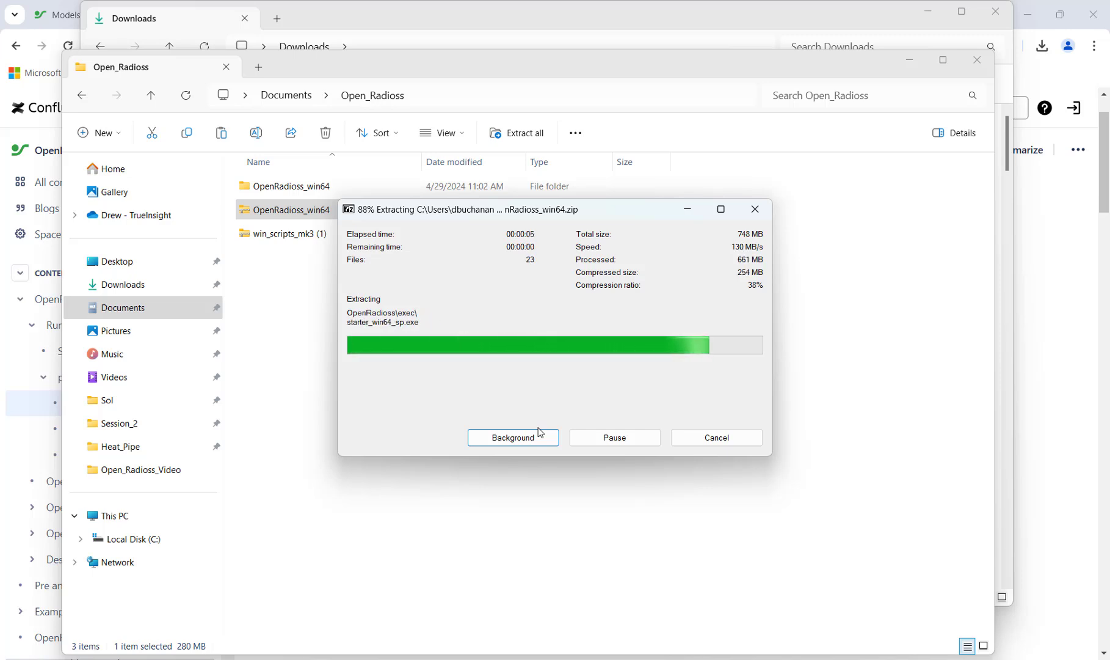
Delete the OpenRadioss_win64 zip and move win_scripts_mk3 into the extracted OpenRadioss folder.
right_click(307, 213)
click(467, 235)
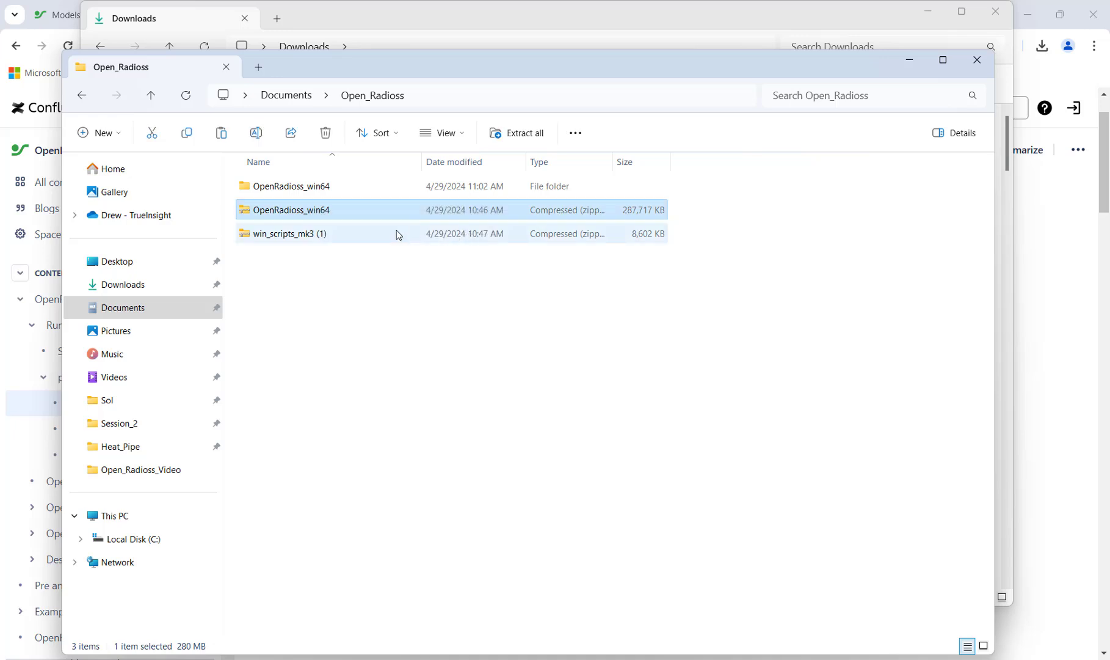
drag(293, 209, 314, 194)
double_click(317, 187)
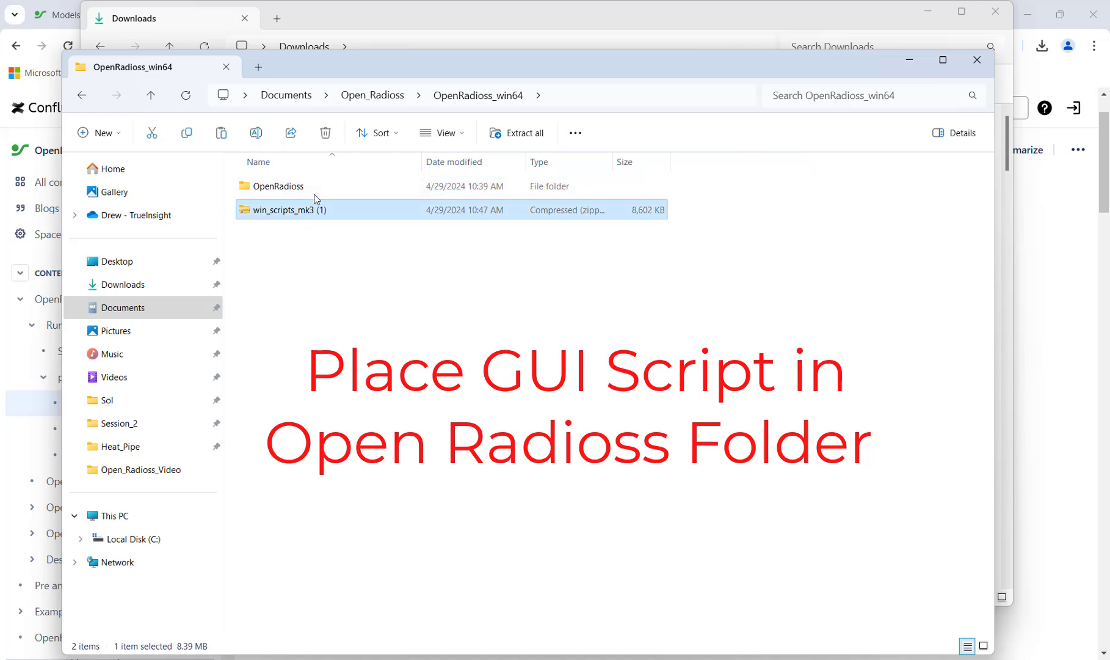
double_click(305, 189)
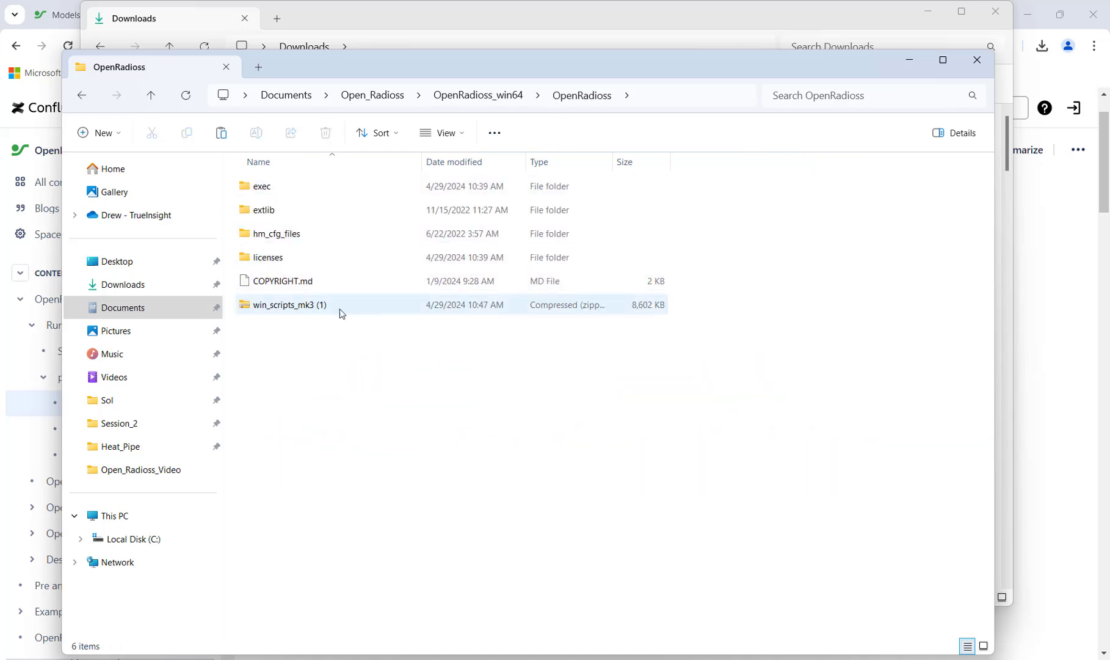
Extract win_scripts_mk3 (1) in place with 7-Zip's Extract Here.
right_click(323, 309)
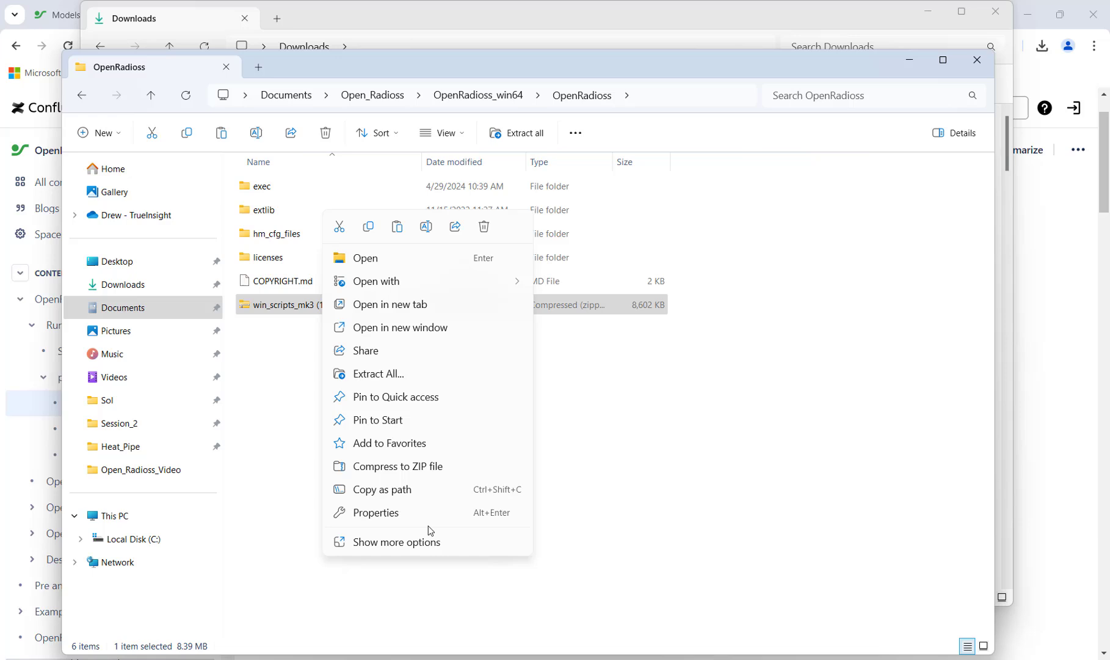
click(431, 546)
mouse_move(460, 379)
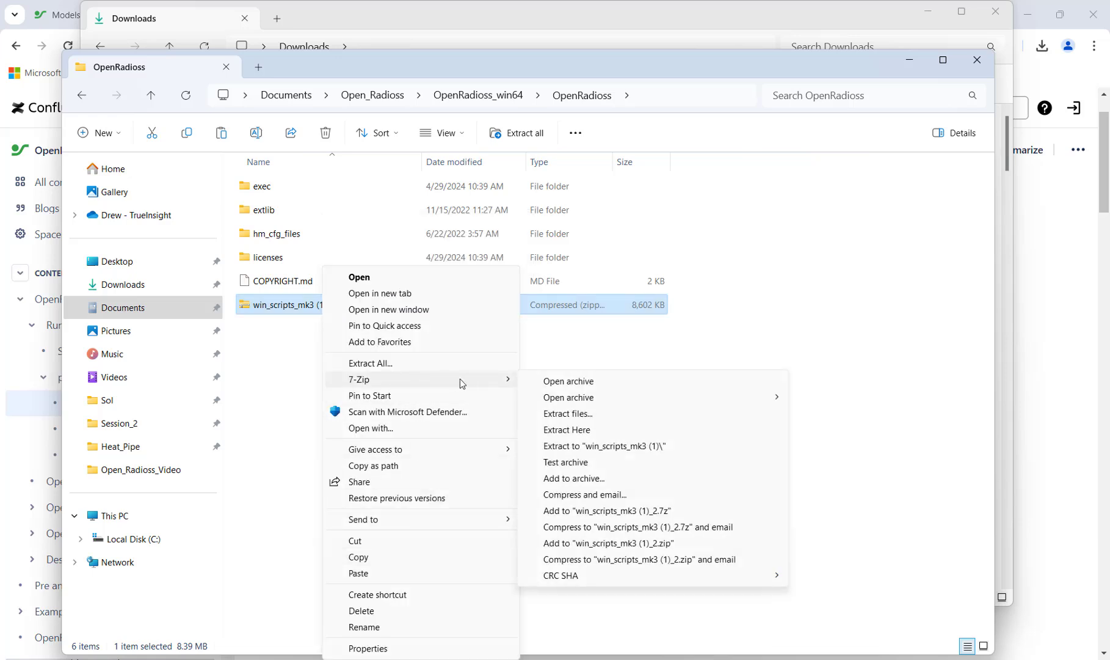
click(592, 432)
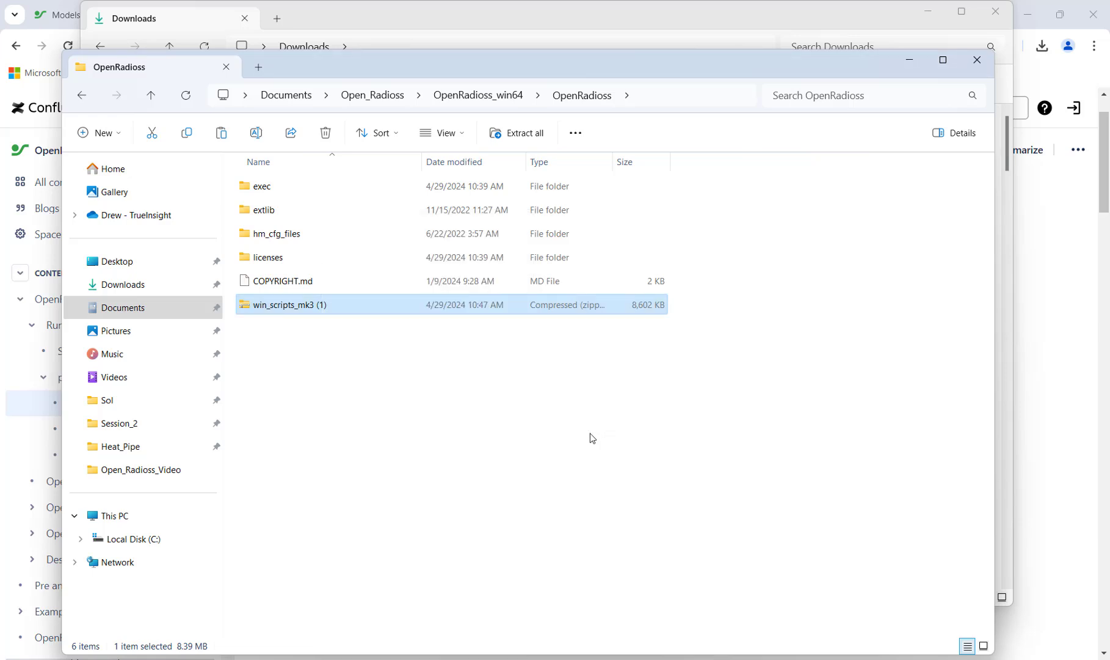
In OpenRadioss_win64, create a Simulations folder holding the two tensile_completed .rad decks.
key(alt+Left)
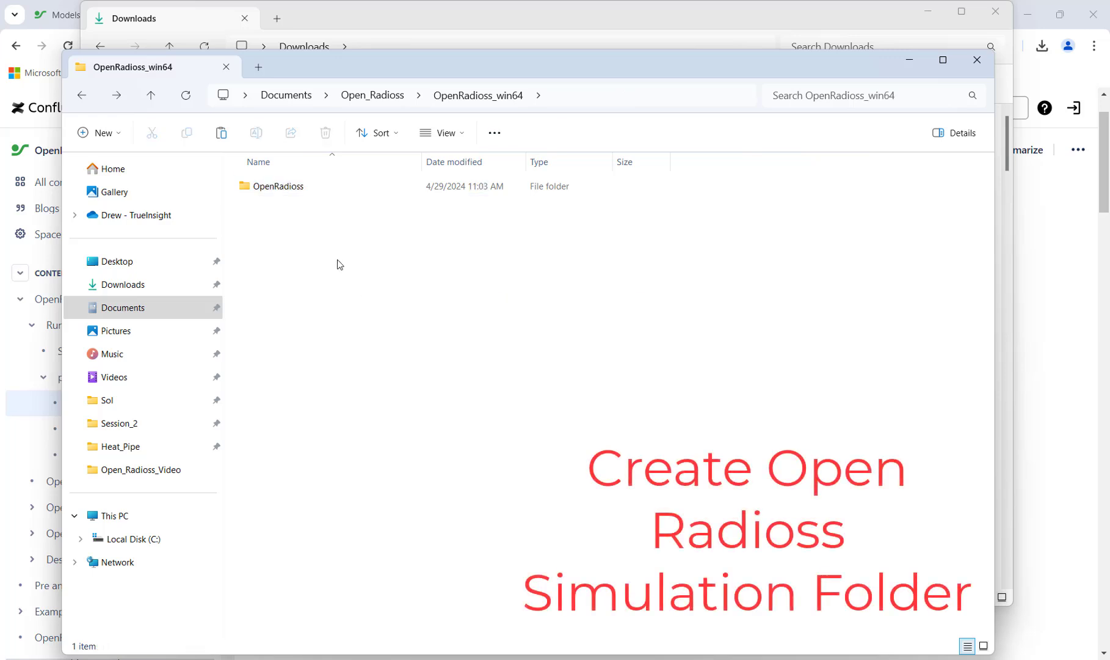
right_click(338, 261)
mouse_move(423, 415)
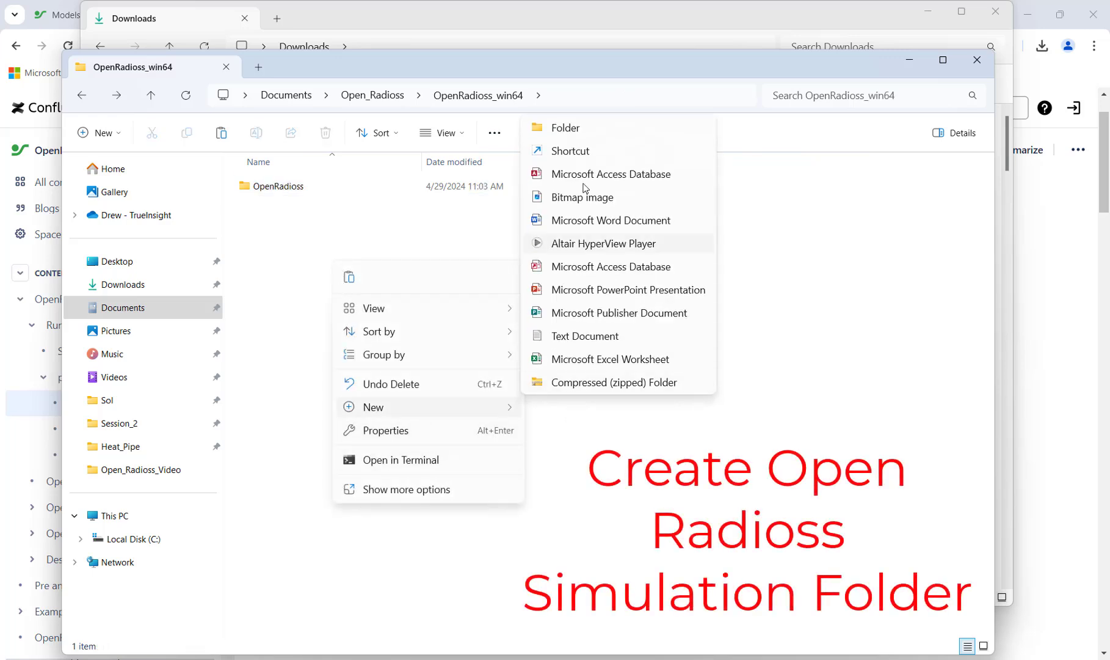
click(565, 125)
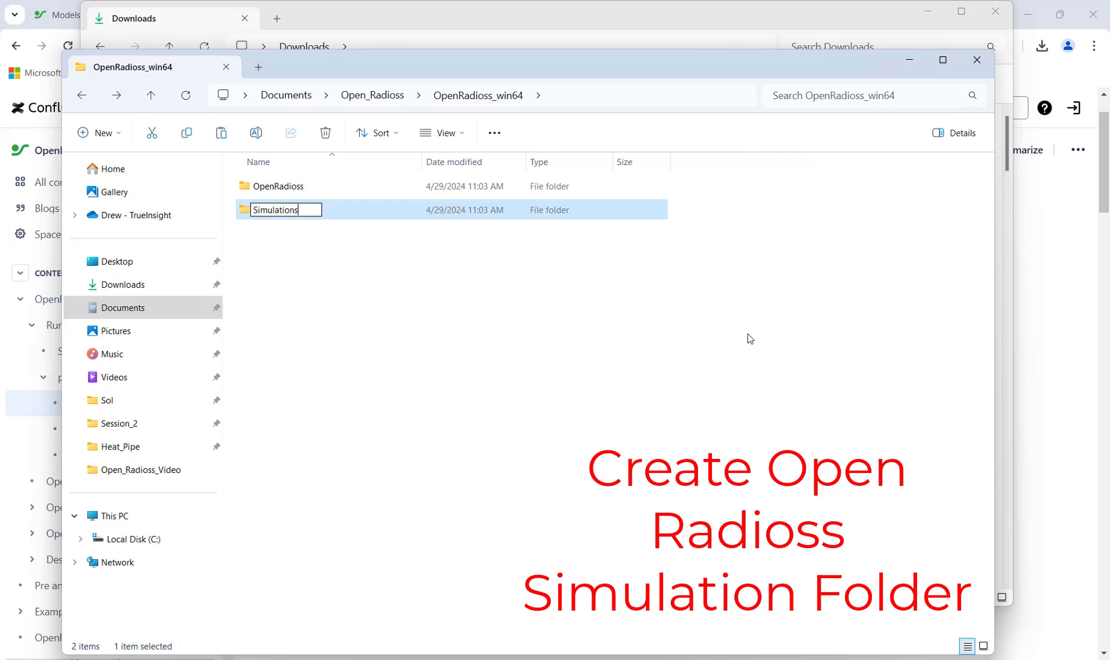
click(367, 355)
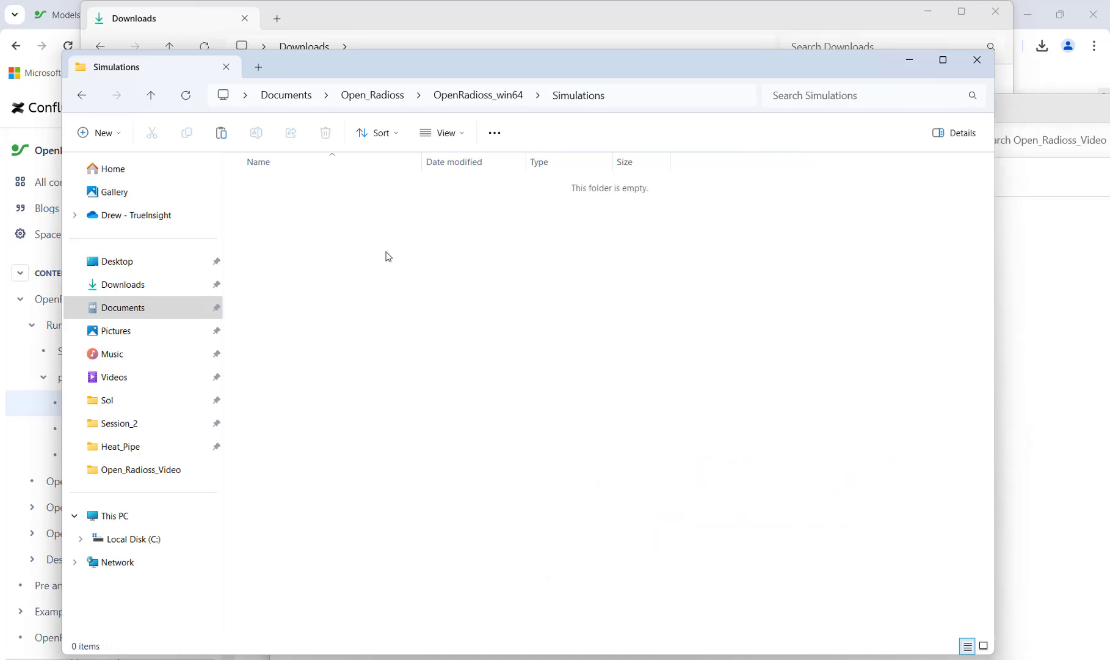
key(ctrl+v)
click(426, 320)
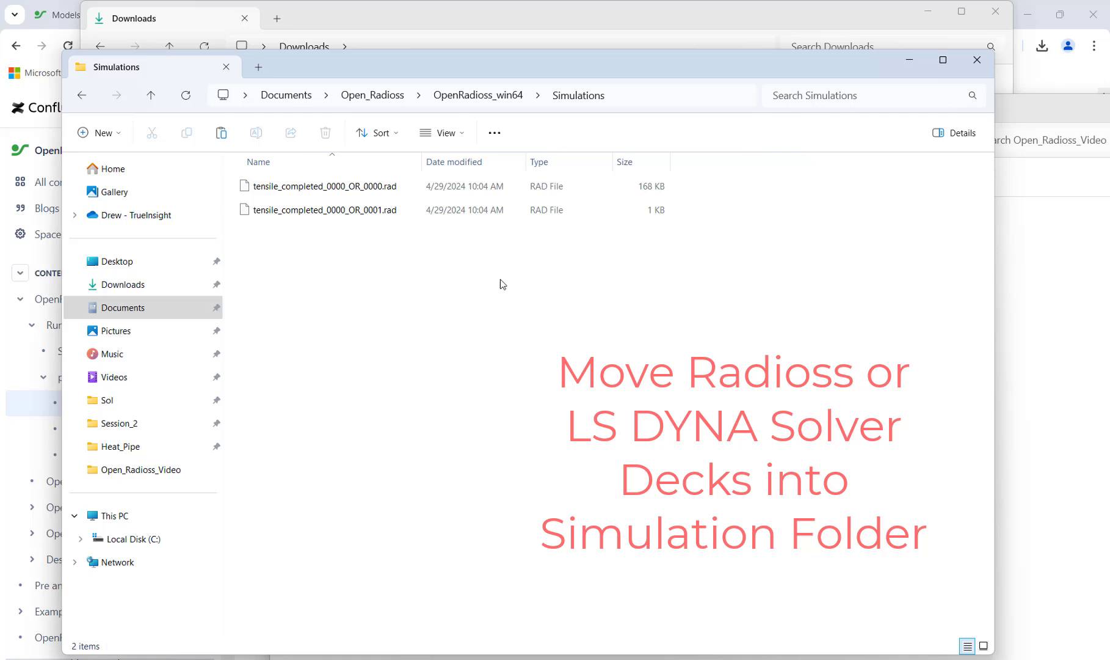
click(473, 97)
Launch the openradioss_run_script GUI from the OpenRadioss win_scripts_mk3 folder.
double_click(307, 188)
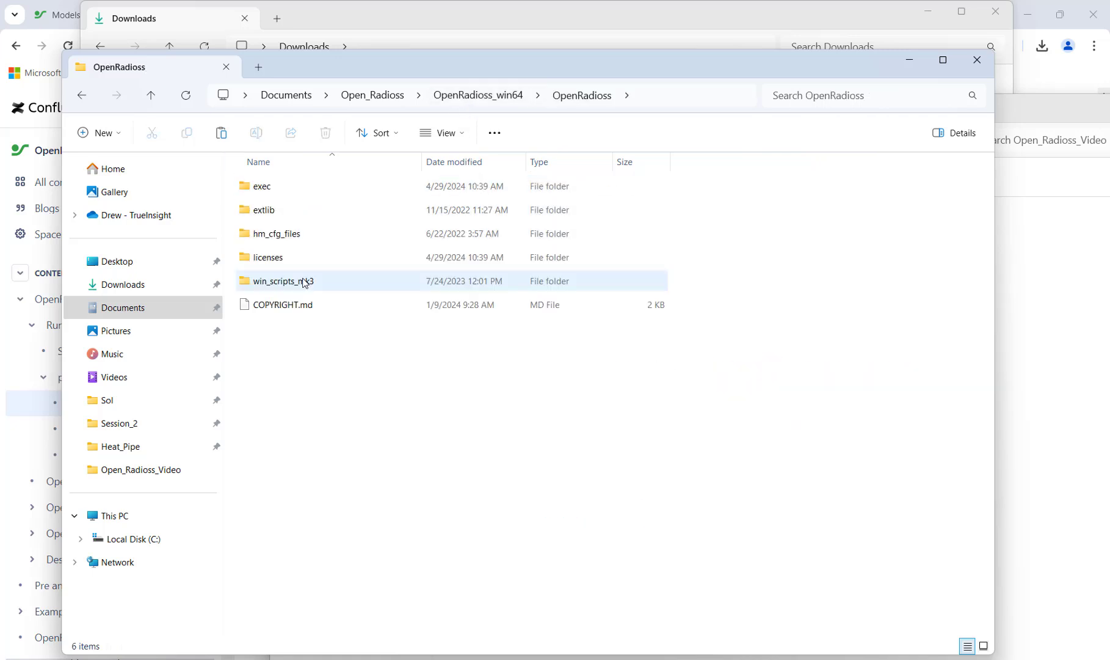
click(303, 281)
double_click(303, 281)
click(382, 330)
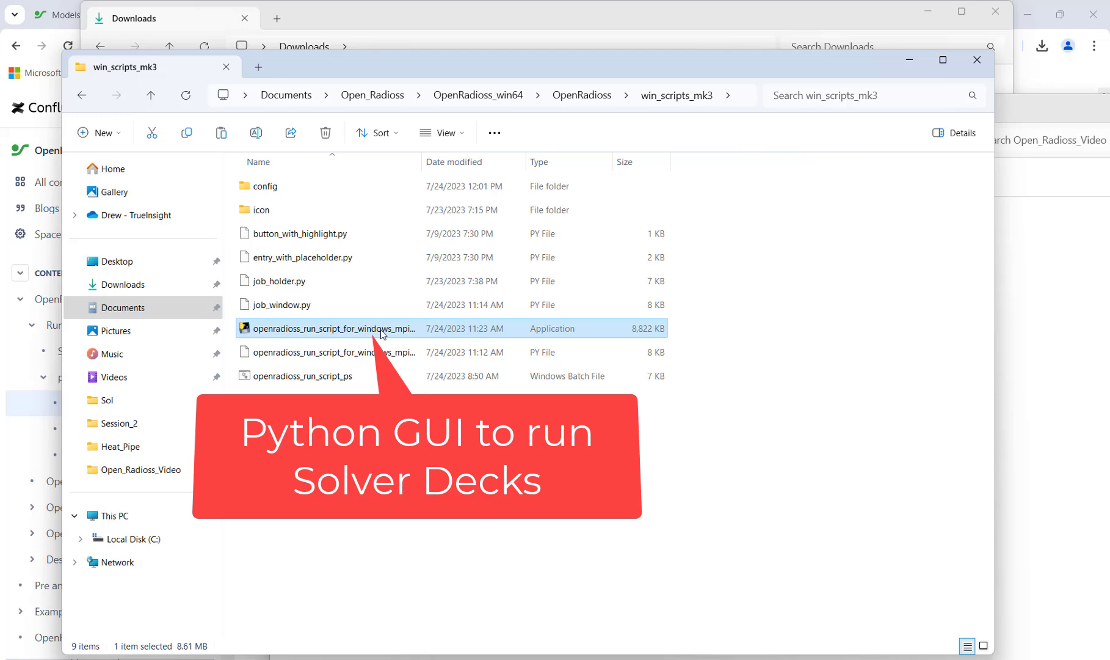
double_click(381, 330)
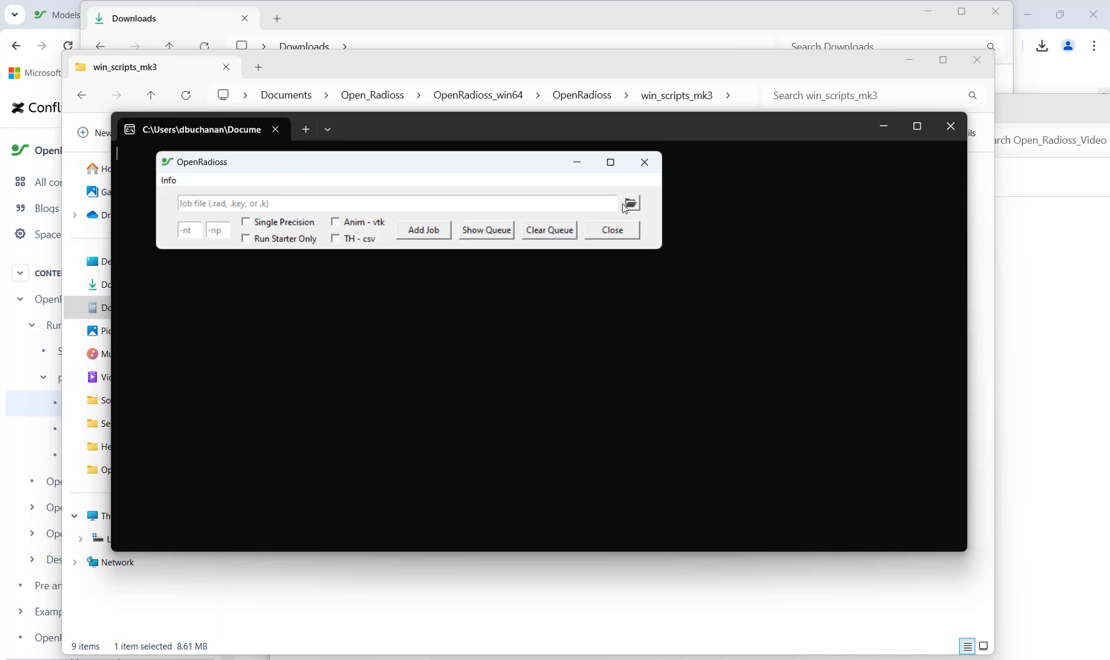
Queue tensile_completed_0000_OR_0000.rad from Simulations on 8 cores (-nt) and start the solve.
click(630, 204)
double_click(323, 325)
double_click(363, 305)
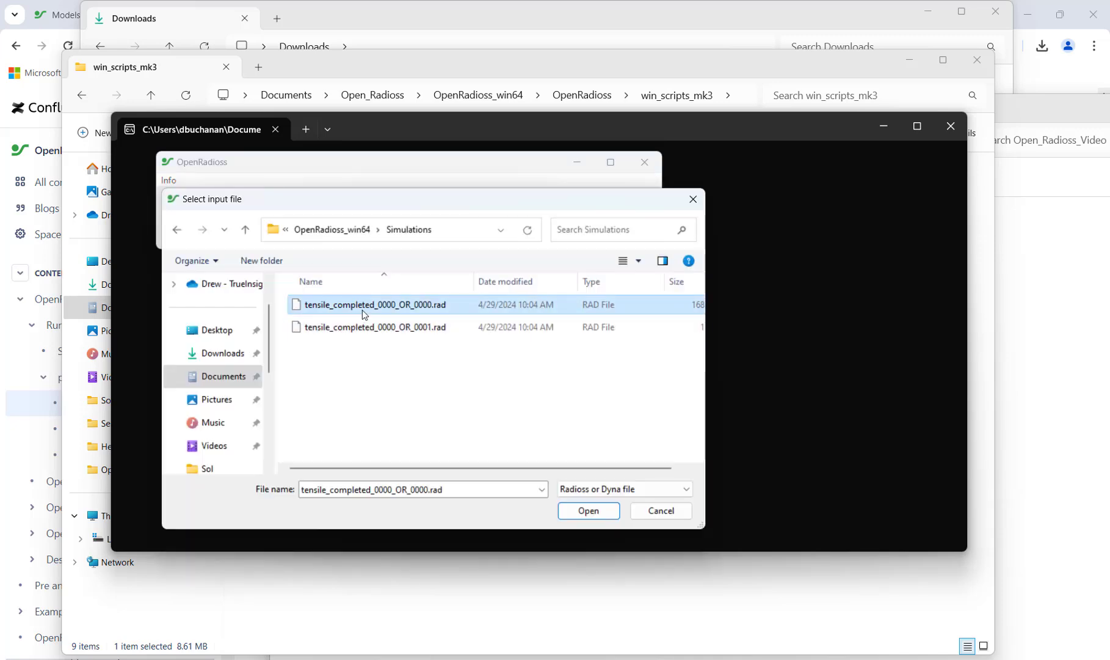
click(190, 230)
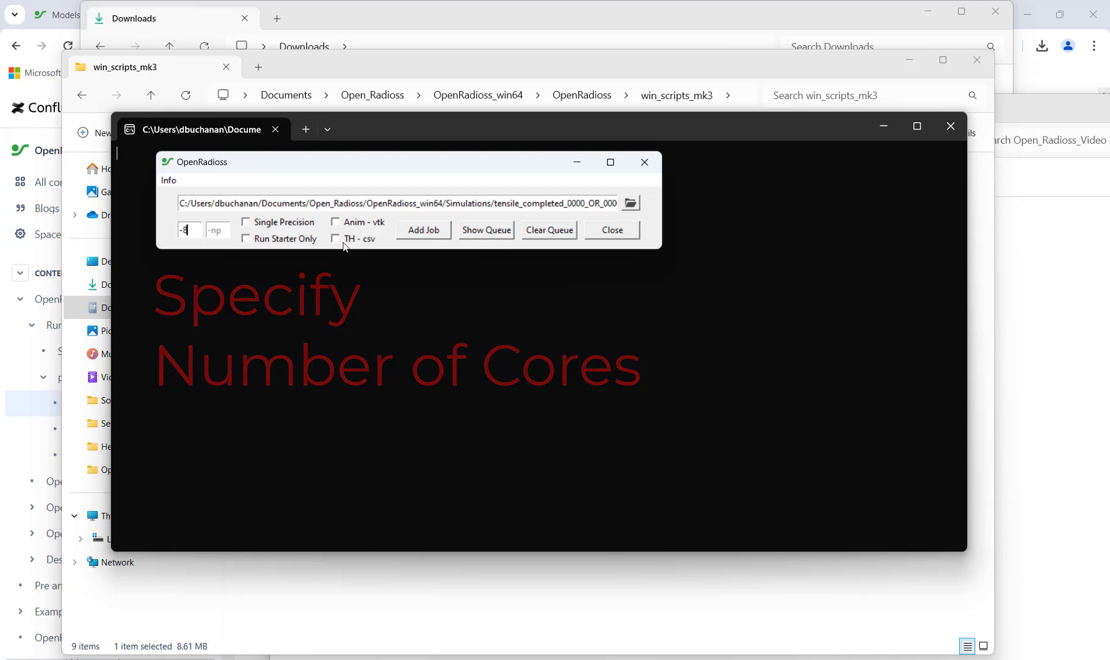
click(417, 230)
click(532, 384)
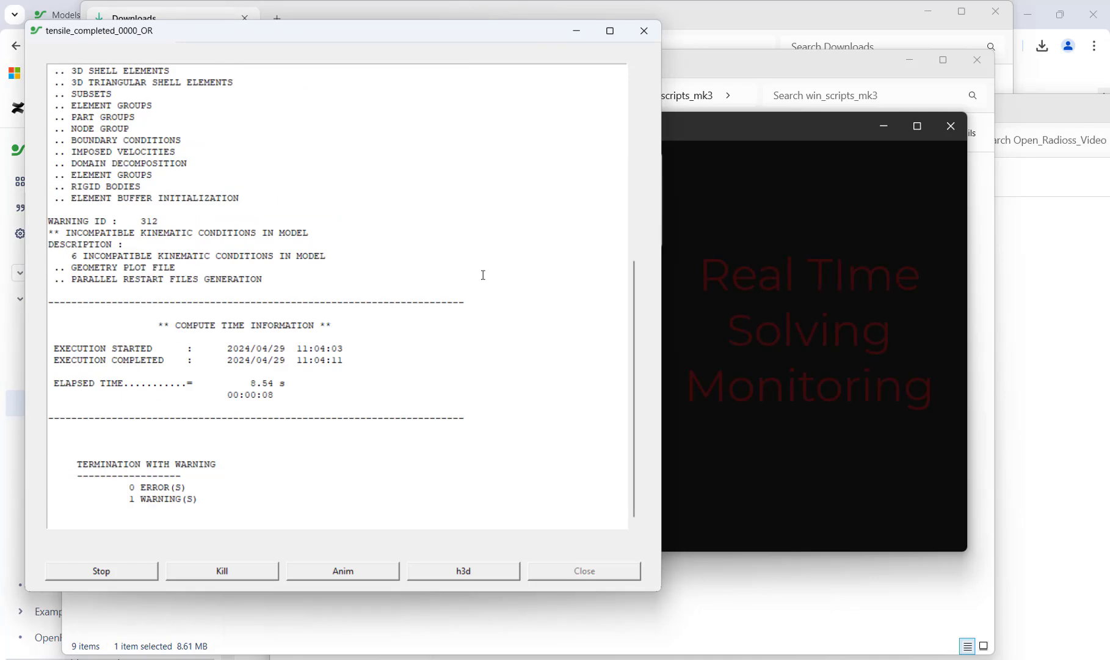
Request and confirm an h3d results file from the running tensile solve.
click(487, 572)
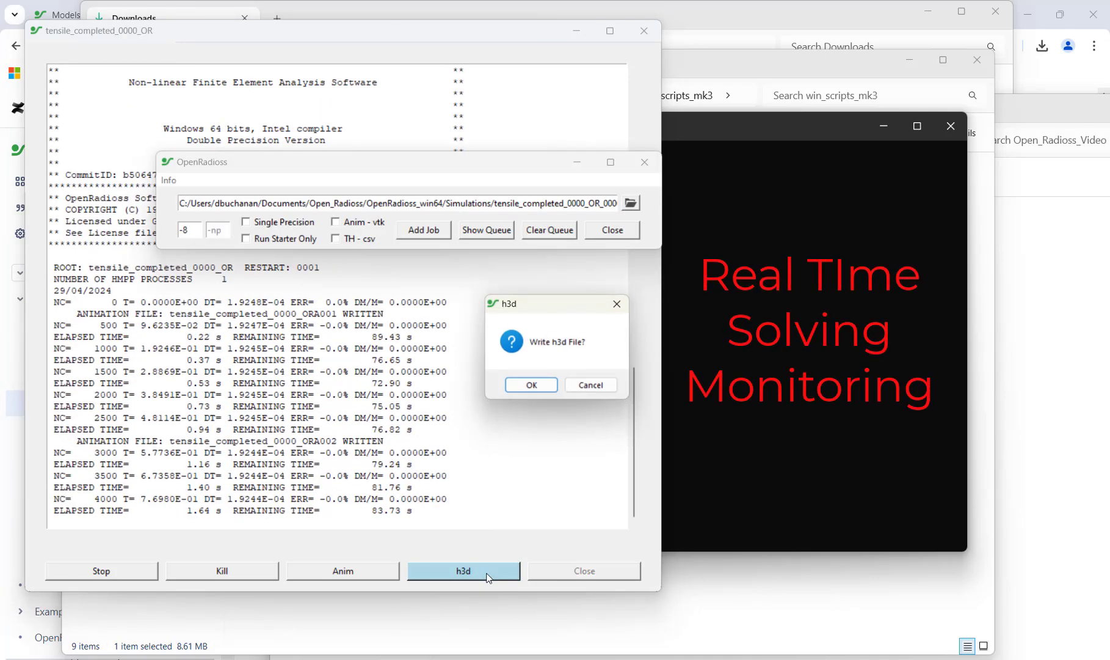
click(533, 386)
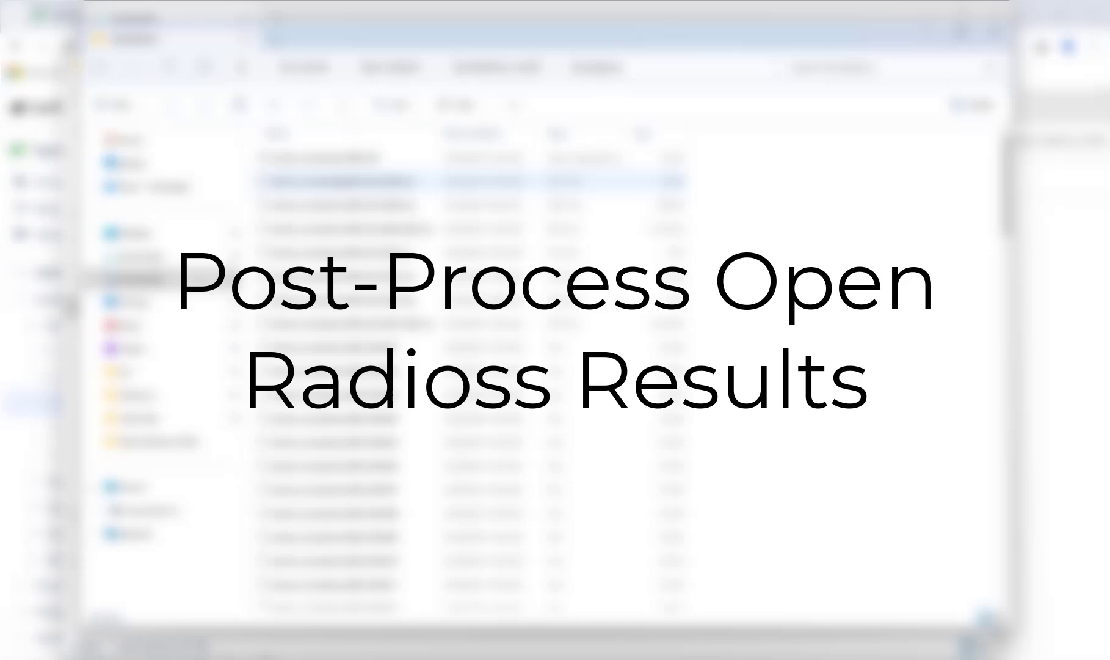
Read through tensile_completed_0000_OR_0000.out in Notepad, then close it.
double_click(340, 182)
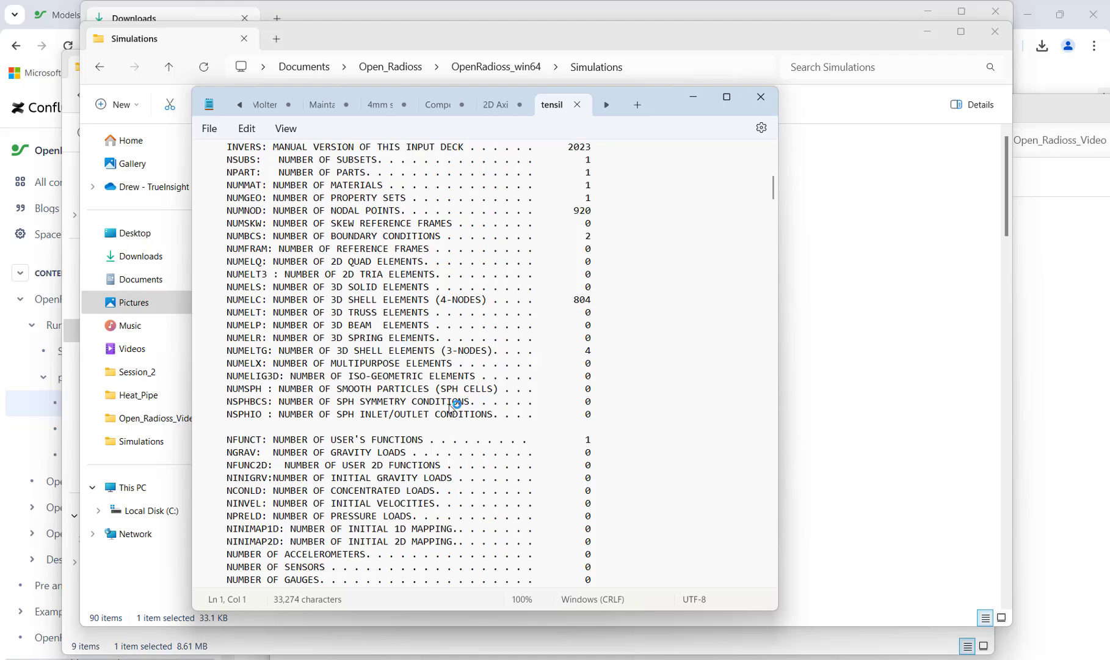
scroll(454, 406, down, 15)
scroll(454, 406, down, 20)
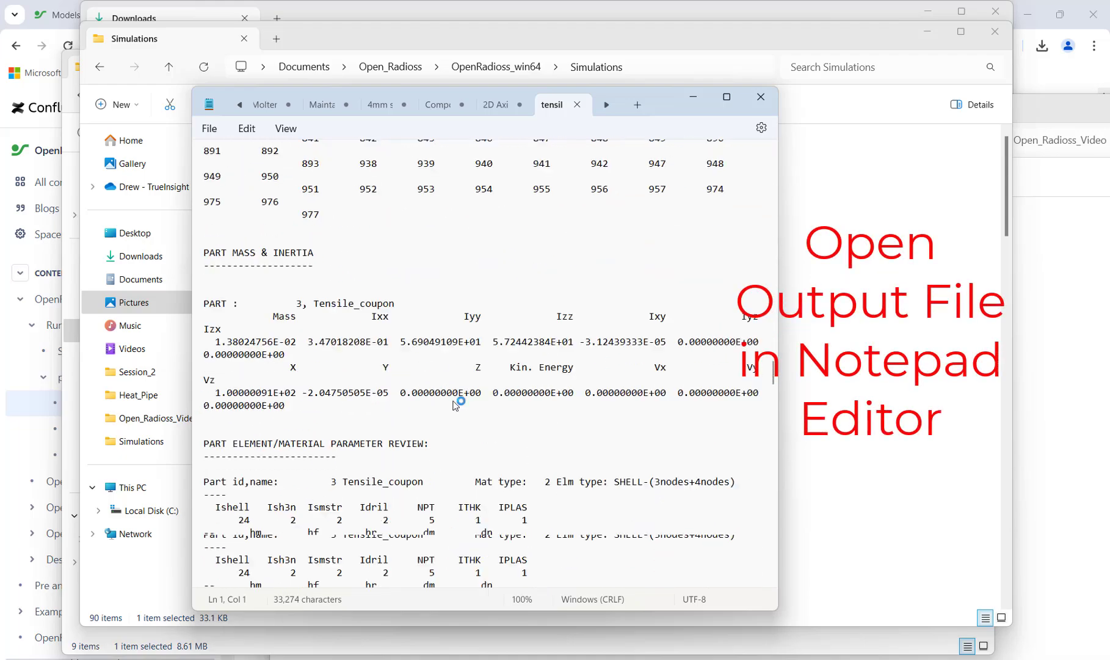
scroll(453, 405, down, 10)
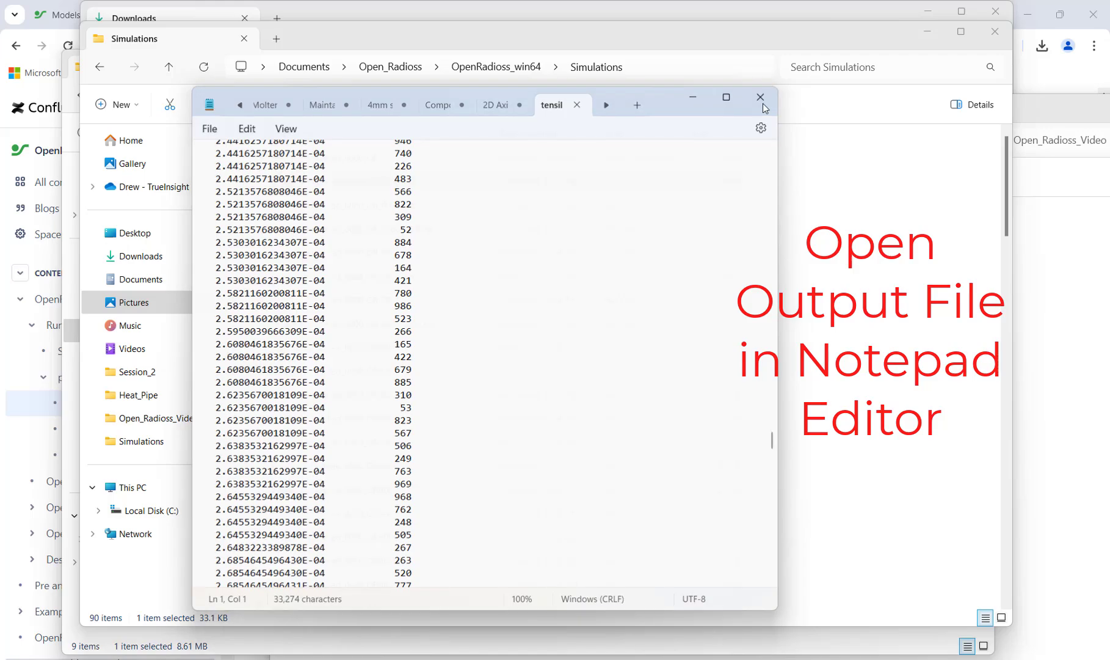
click(762, 102)
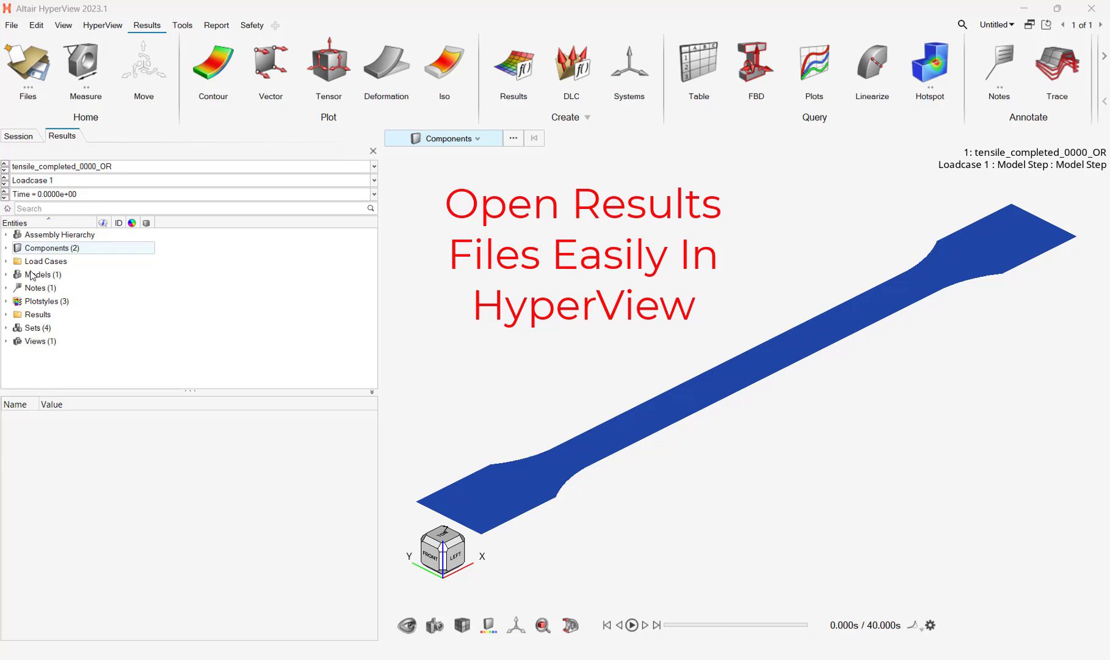
Apply a Results > Tensors > Stress vonMises contour to the coupon and advance to about 38 s.
click(6, 313)
click(17, 354)
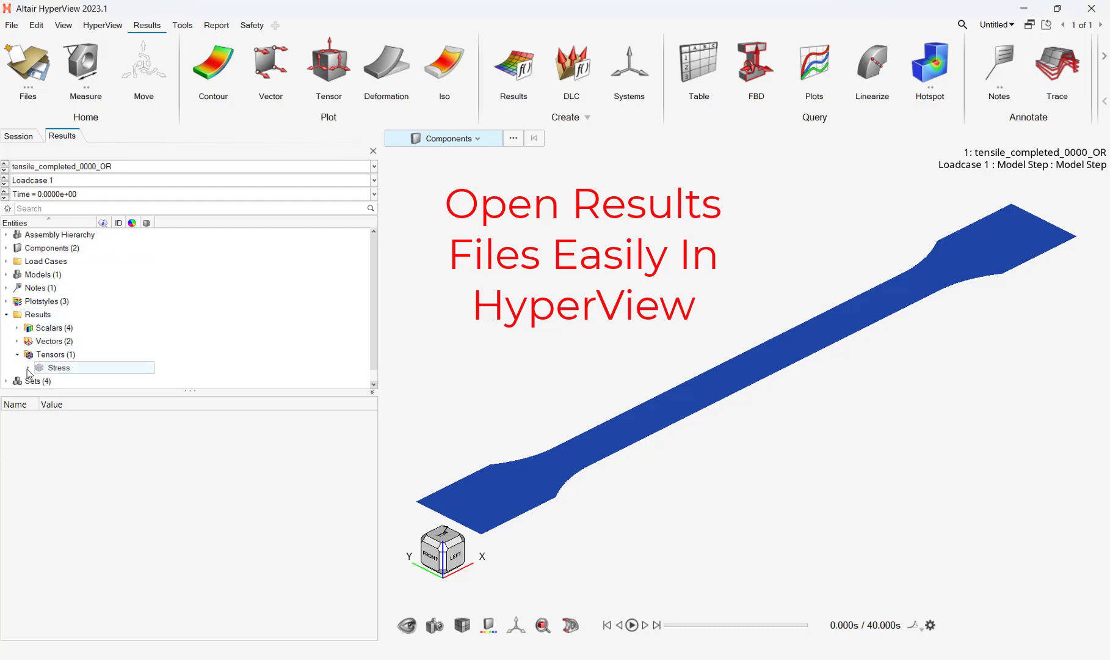
click(27, 367)
drag(70, 333, 643, 571)
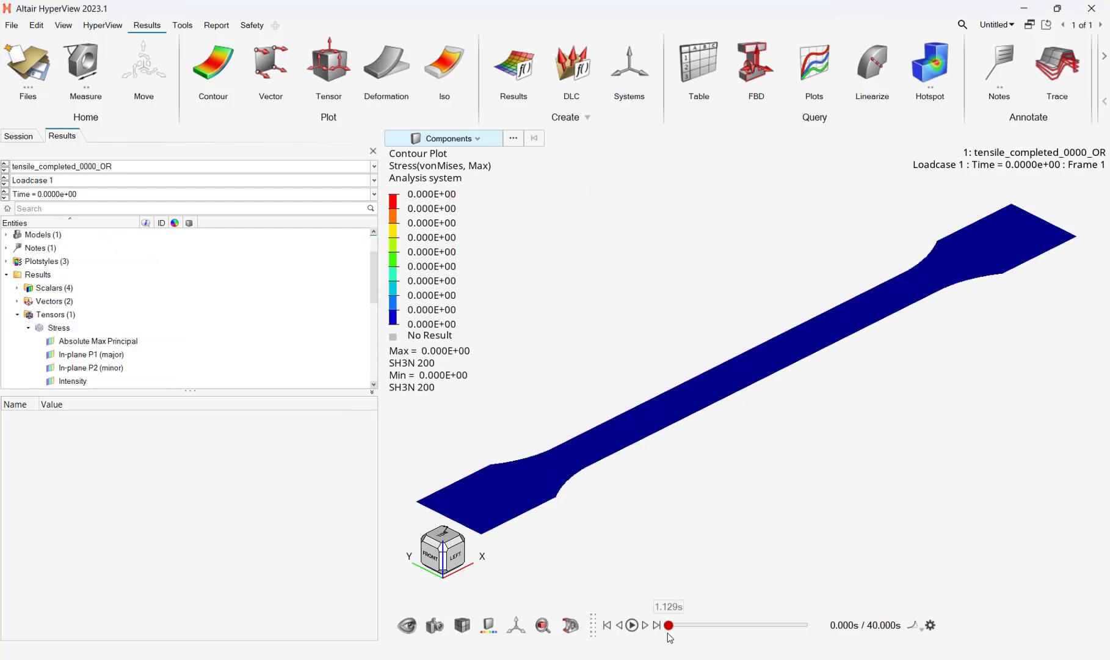
drag(669, 635, 806, 600)
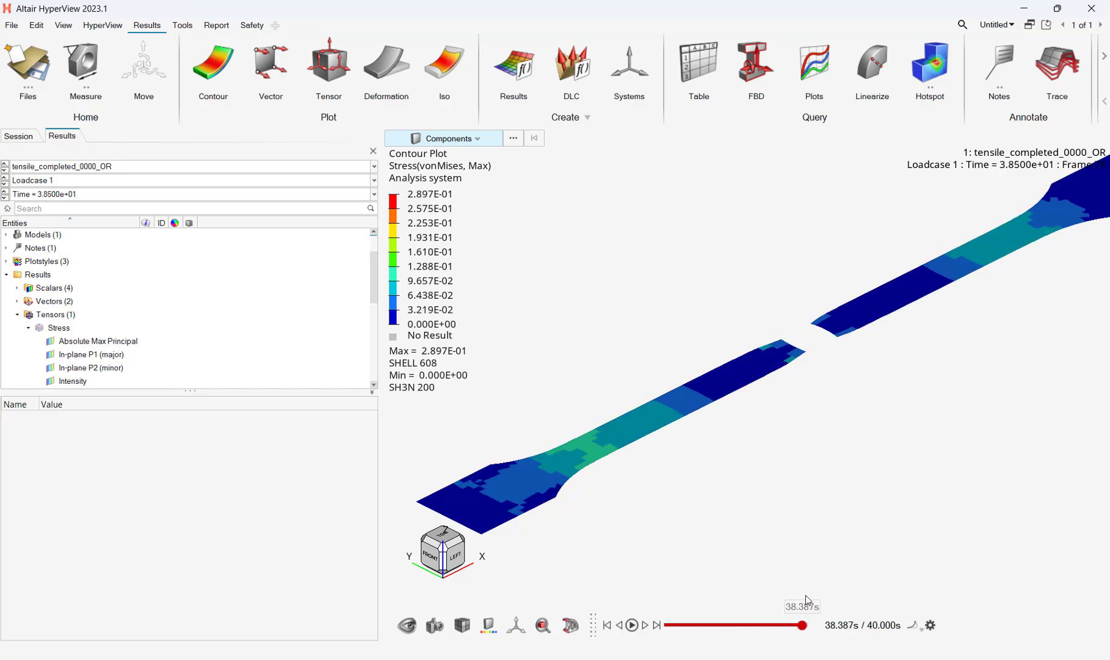